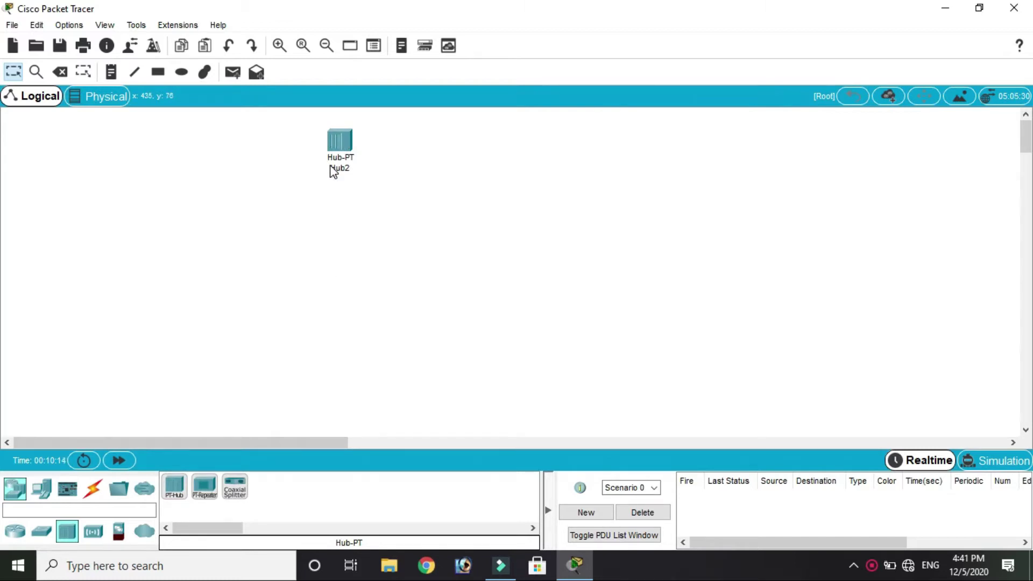
# Step: Examine the physical device view of the hub and its ports
pyautogui.moveTo(333, 172)
pyautogui.click(340, 141)
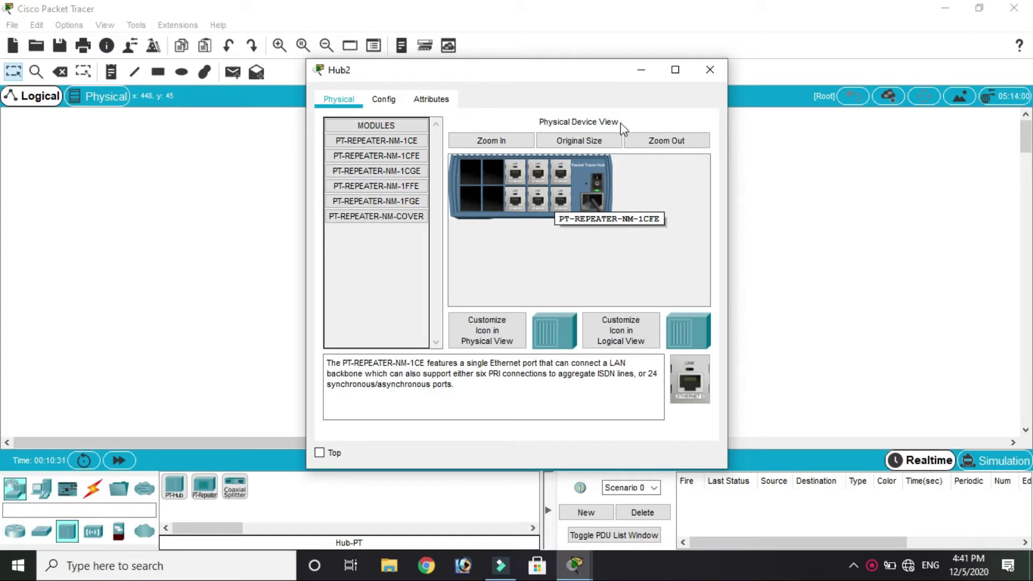
pyautogui.click(641, 75)
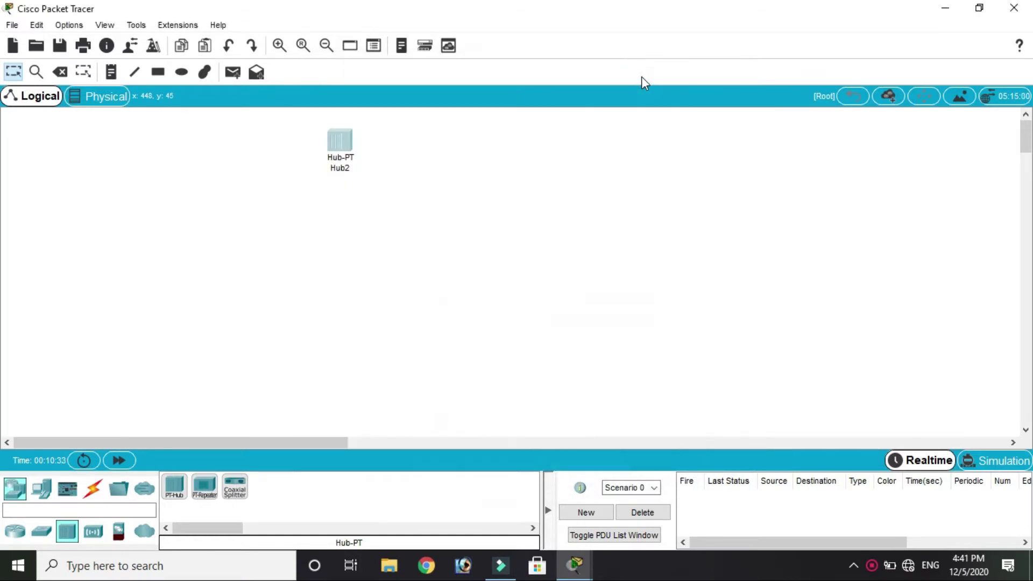
# Step: Place six PCs in a horizontal row below the hub
pyautogui.moveTo(335, 170)
pyautogui.click(43, 491)
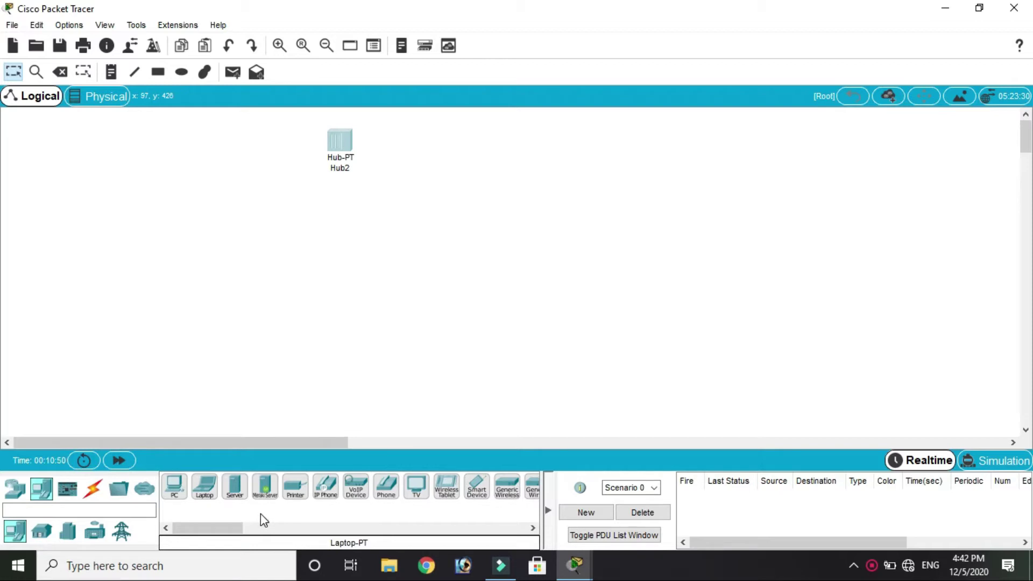
pyautogui.click(182, 493)
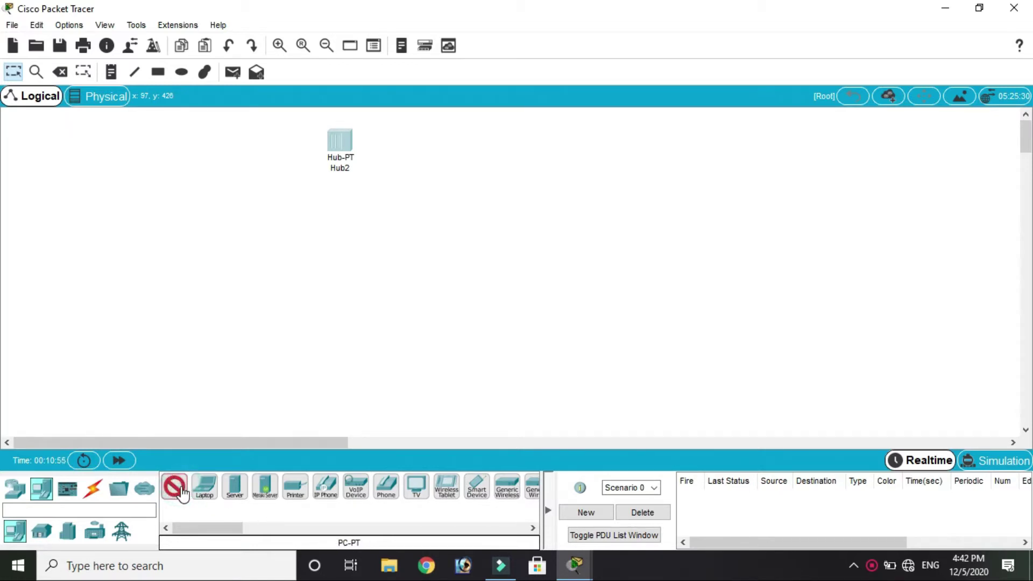
pyautogui.click(182, 493)
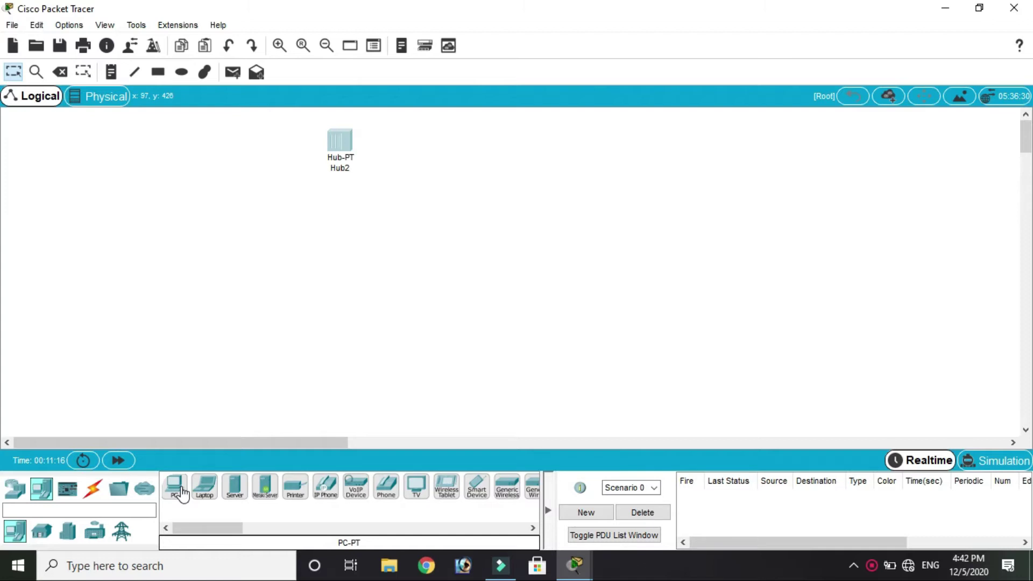
pyautogui.click(182, 491)
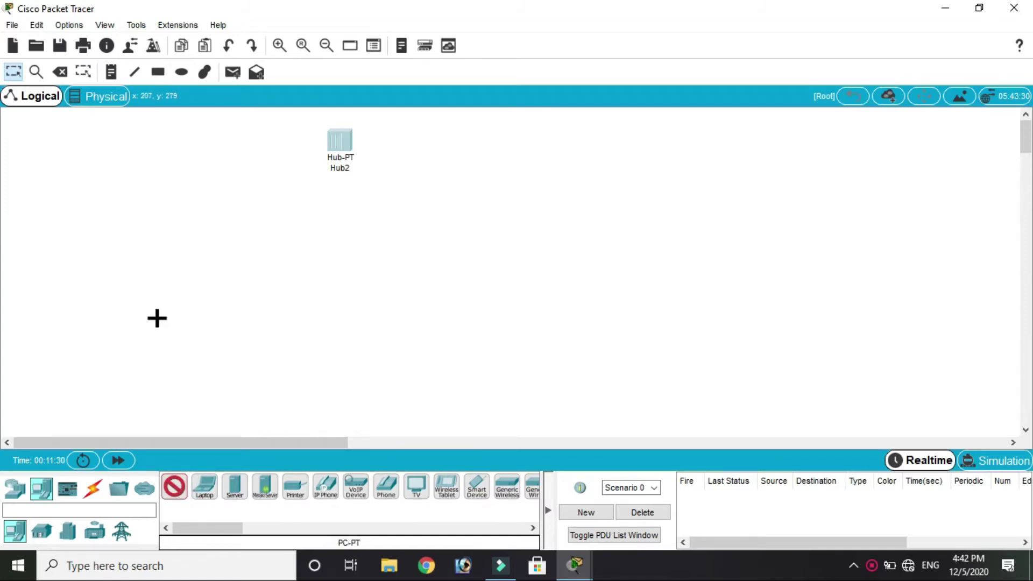
pyautogui.click(156, 318)
pyautogui.click(240, 317)
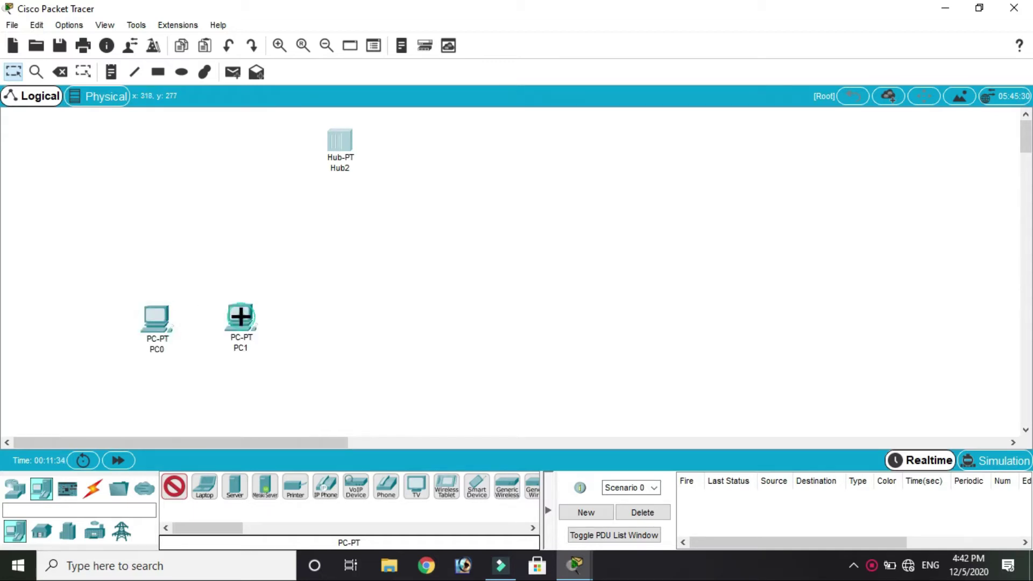
pyautogui.click(336, 317)
pyautogui.click(434, 312)
pyautogui.click(515, 315)
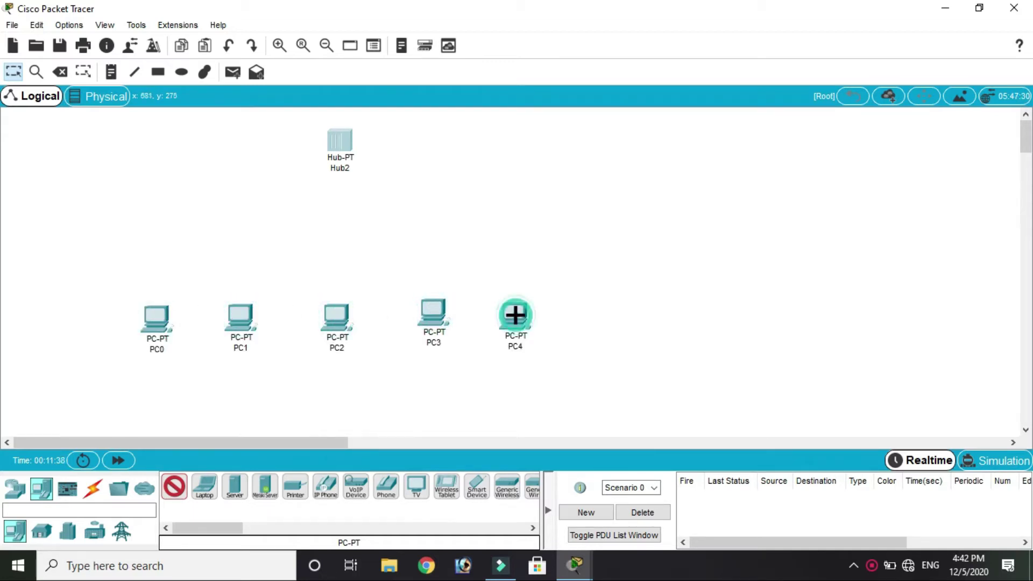
pyautogui.click(615, 313)
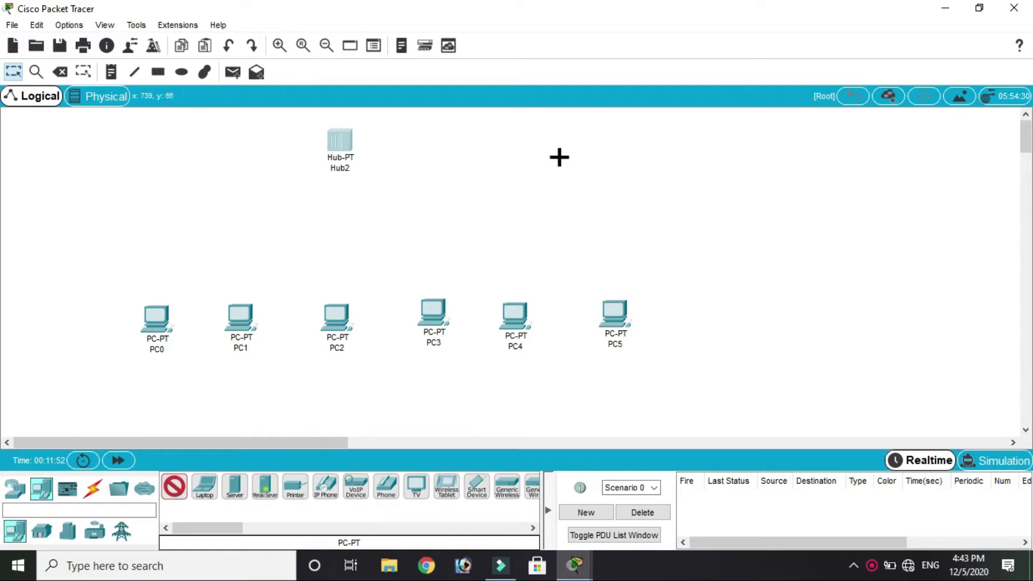
pyautogui.click(15, 71)
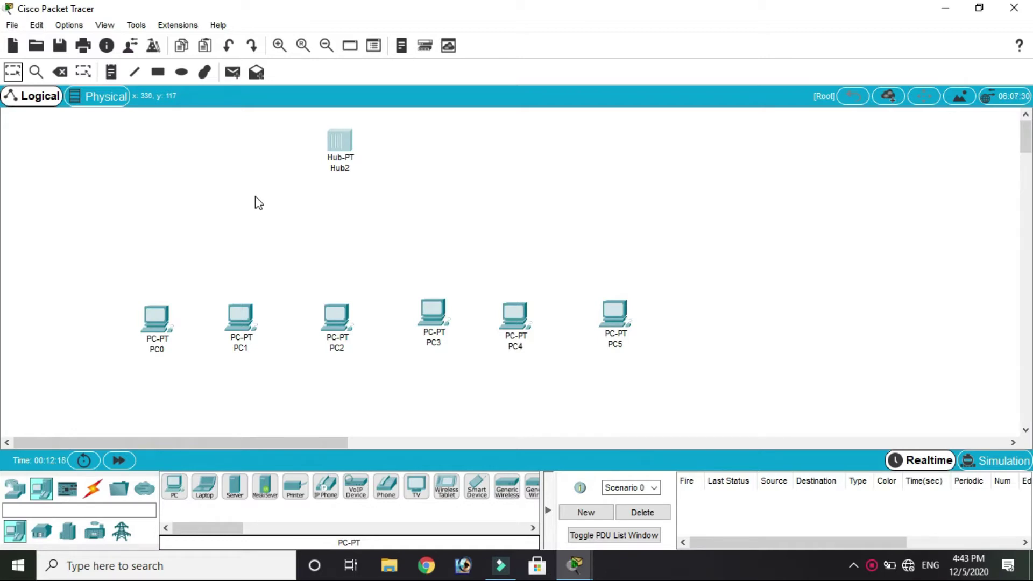
# Step: Connect PC0's FastEthernet0 port to the hub's FastEthernet0 port with a Copper Straight-Through cable
pyautogui.click(95, 490)
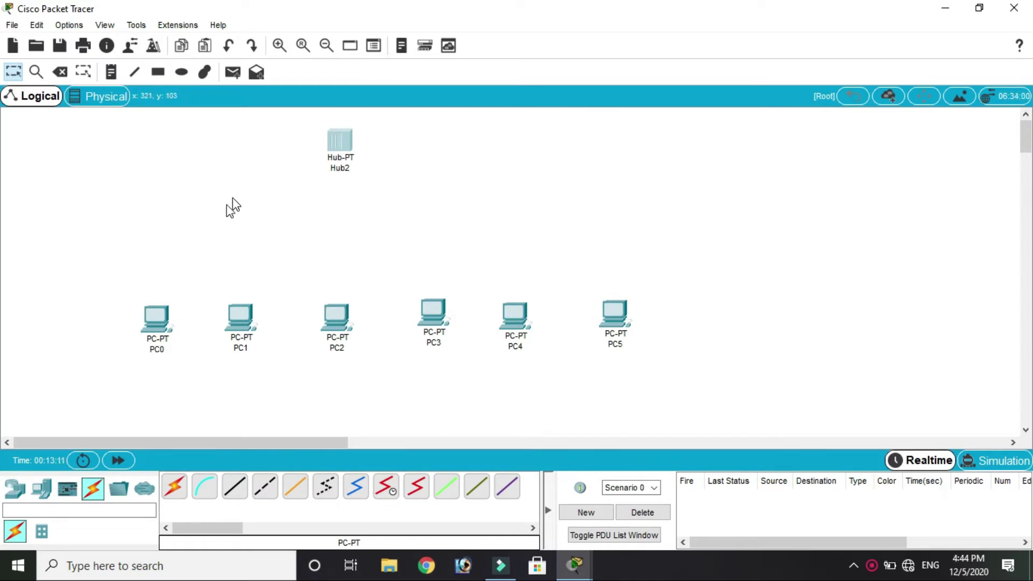
pyautogui.click(237, 489)
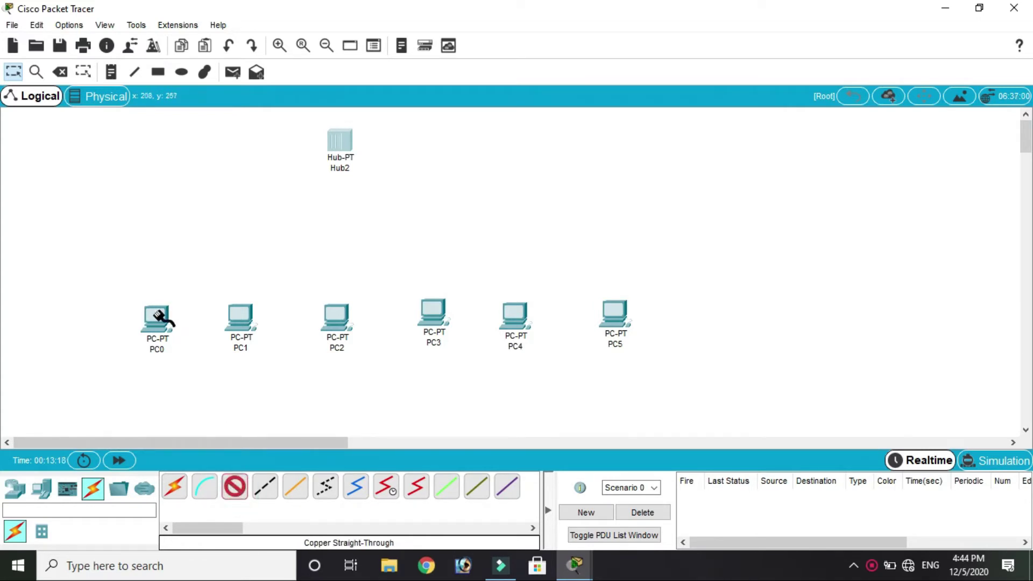
pyautogui.click(153, 311)
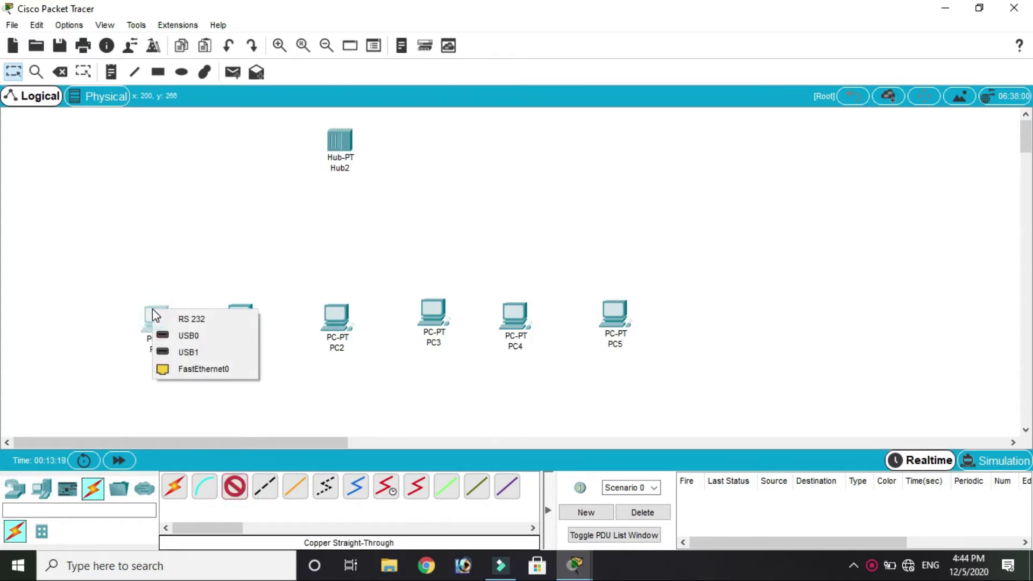
pyautogui.click(185, 364)
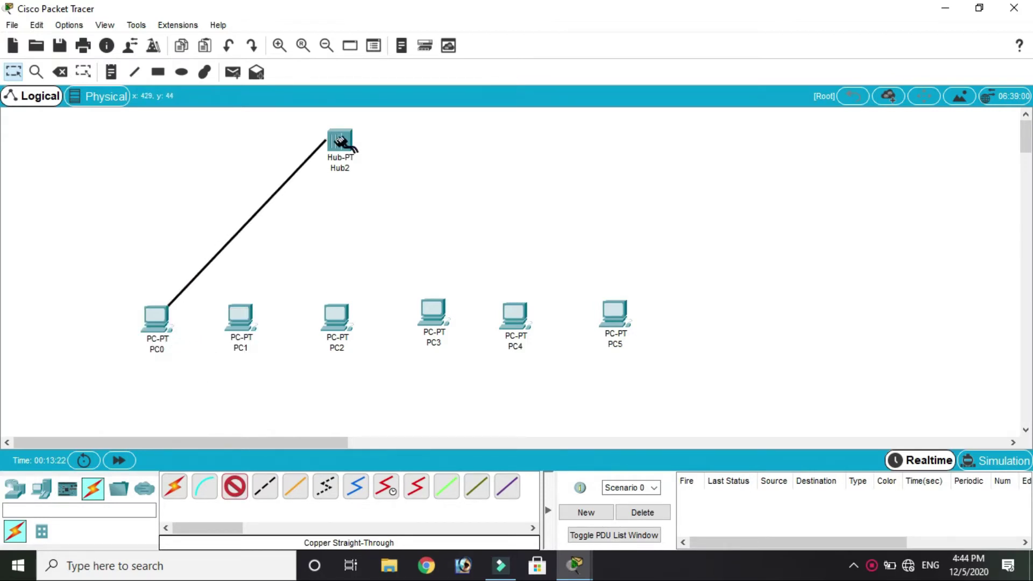
pyautogui.click(340, 138)
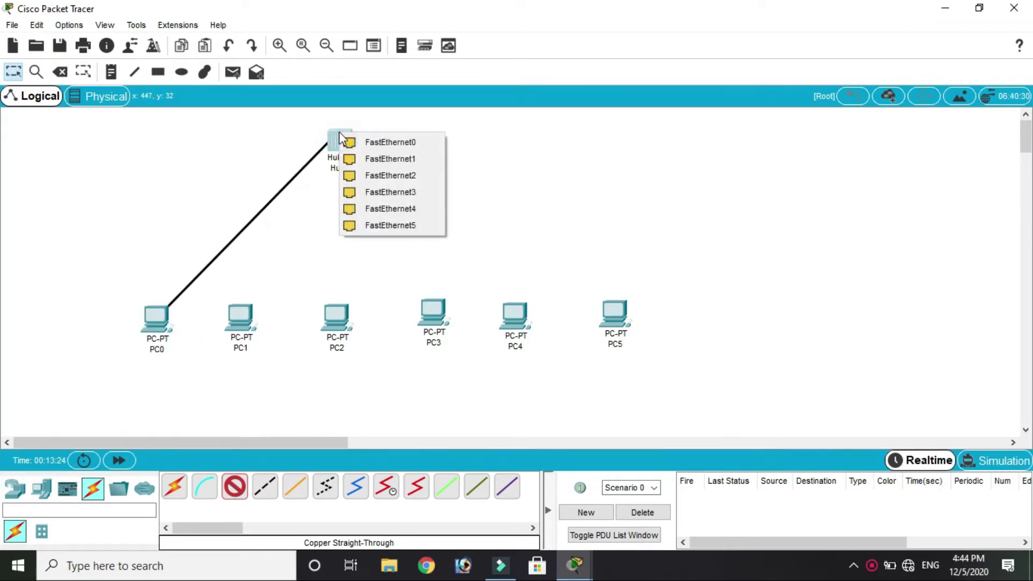
pyautogui.click(354, 141)
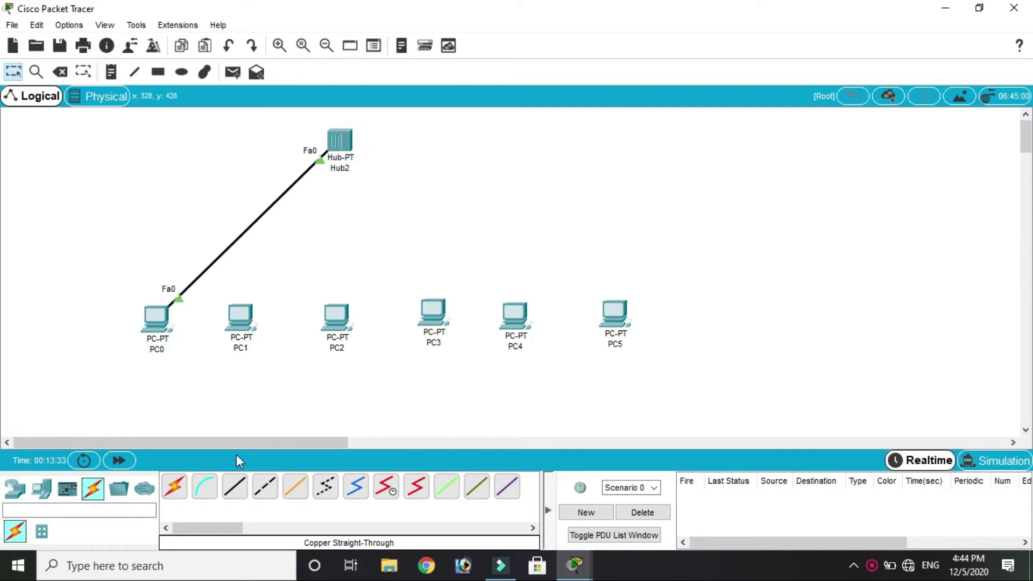
# Step: Cable PC1's FastEthernet0 port to the hub's FastEthernet1 port with Copper Straight-Through
pyautogui.click(234, 486)
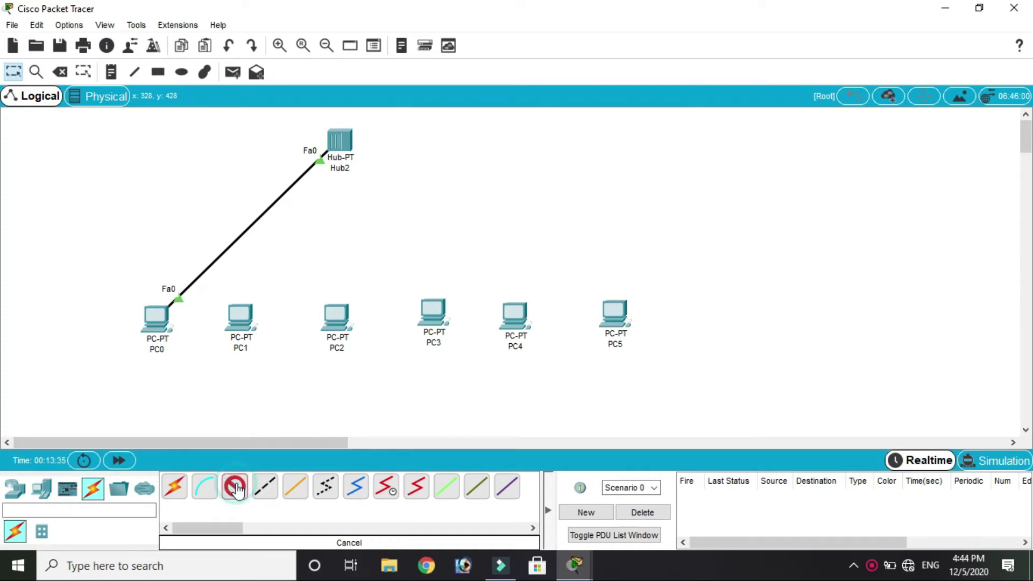
pyautogui.click(240, 306)
pyautogui.click(286, 366)
pyautogui.click(343, 145)
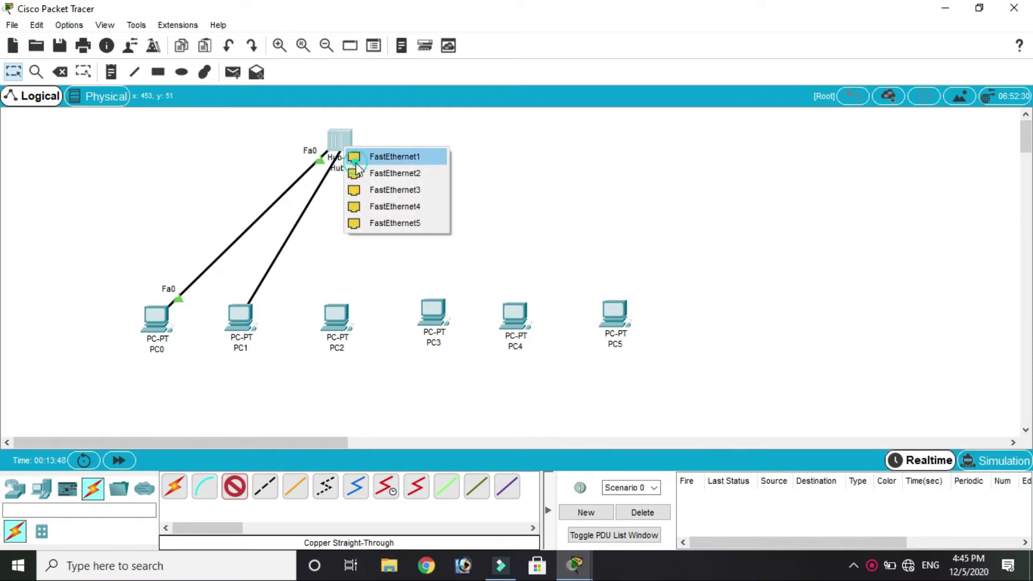
pyautogui.click(356, 160)
# Step: Cable the FastEthernet0 ports of PC2 and PC3 to the hub's FastEthernet2 and FastEthernet3 ports with Copper Straight-Through
pyautogui.click(330, 315)
pyautogui.click(361, 369)
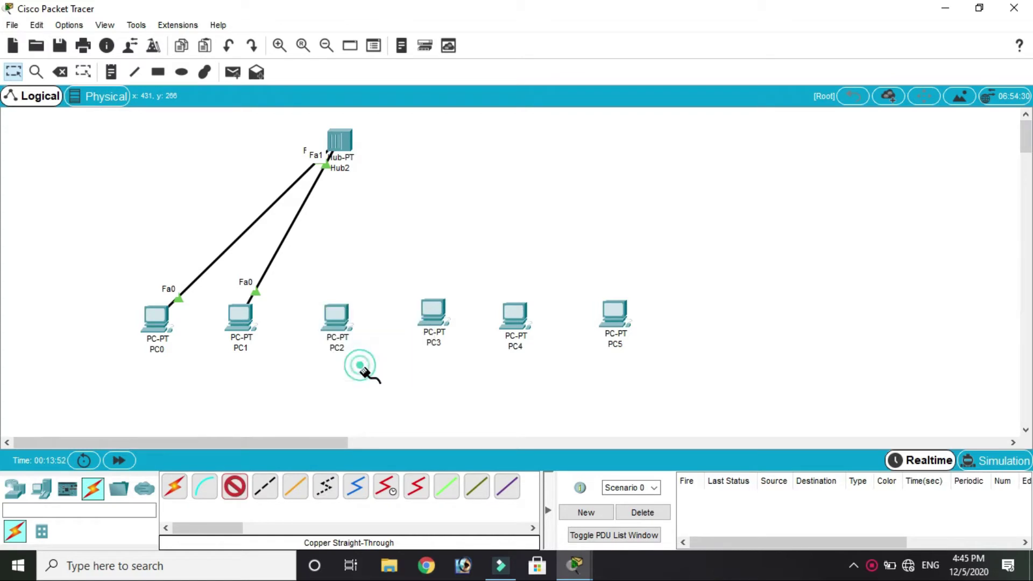
pyautogui.click(355, 143)
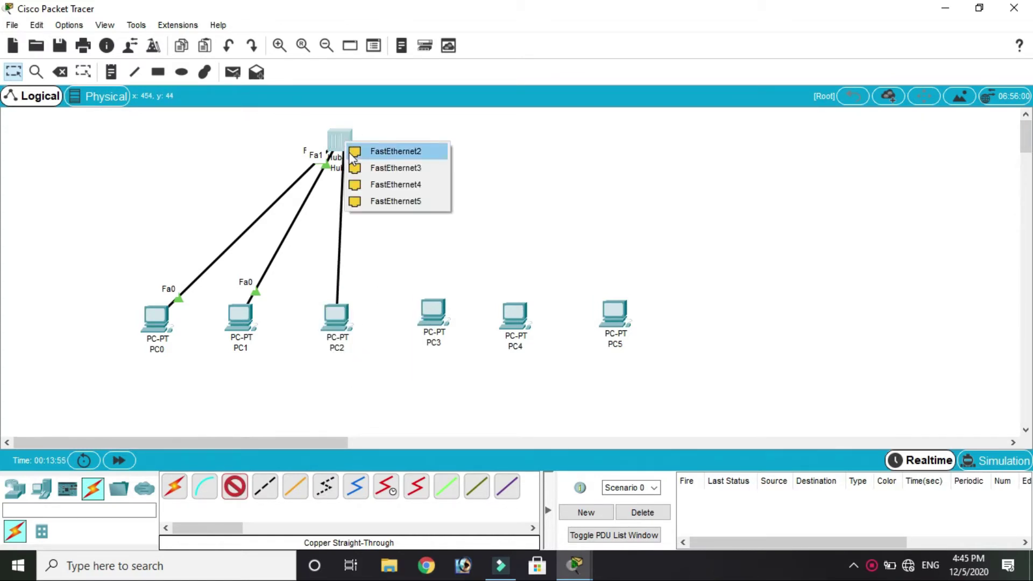
pyautogui.click(361, 151)
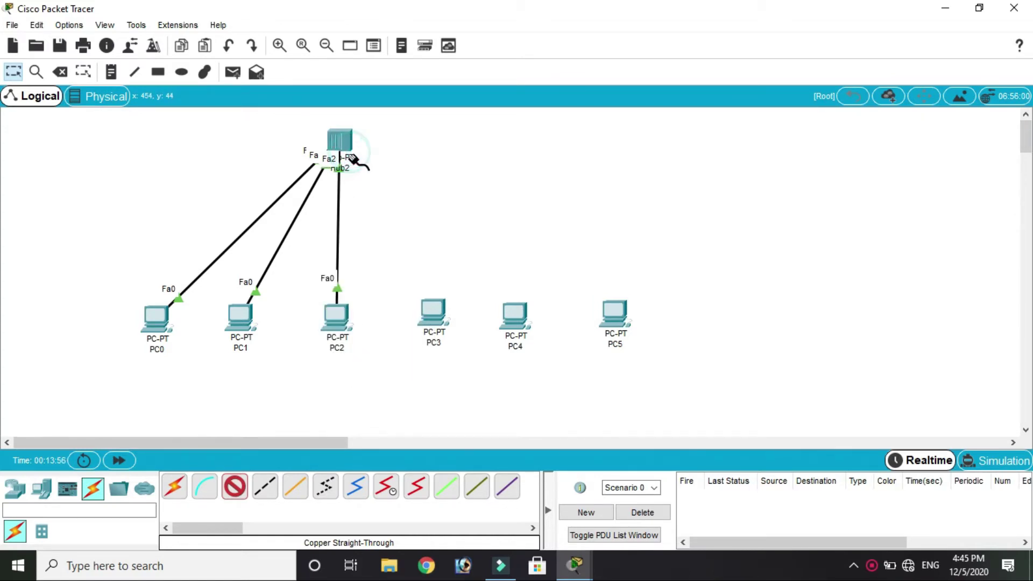
pyautogui.click(434, 312)
pyautogui.click(446, 371)
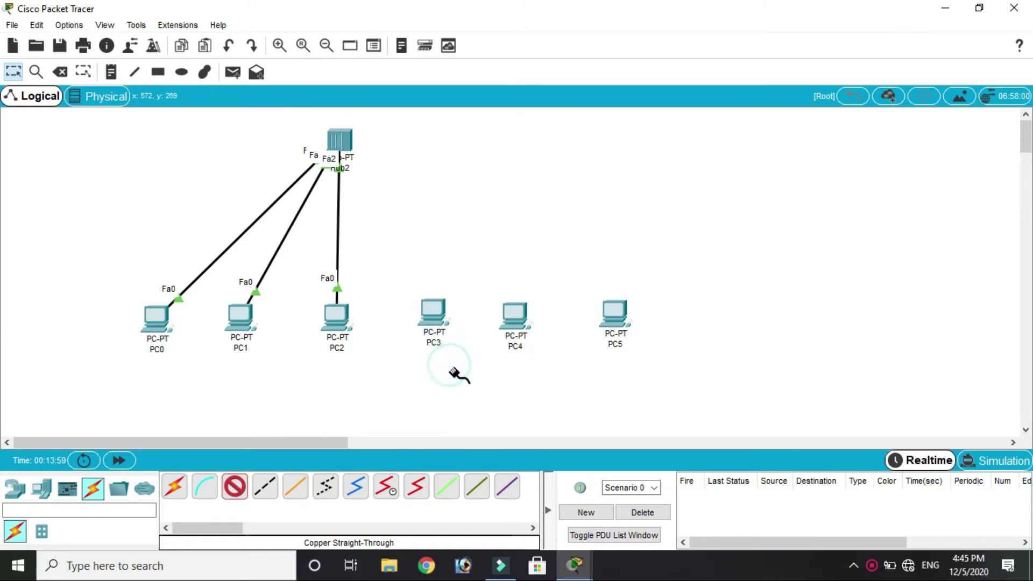
pyautogui.click(350, 149)
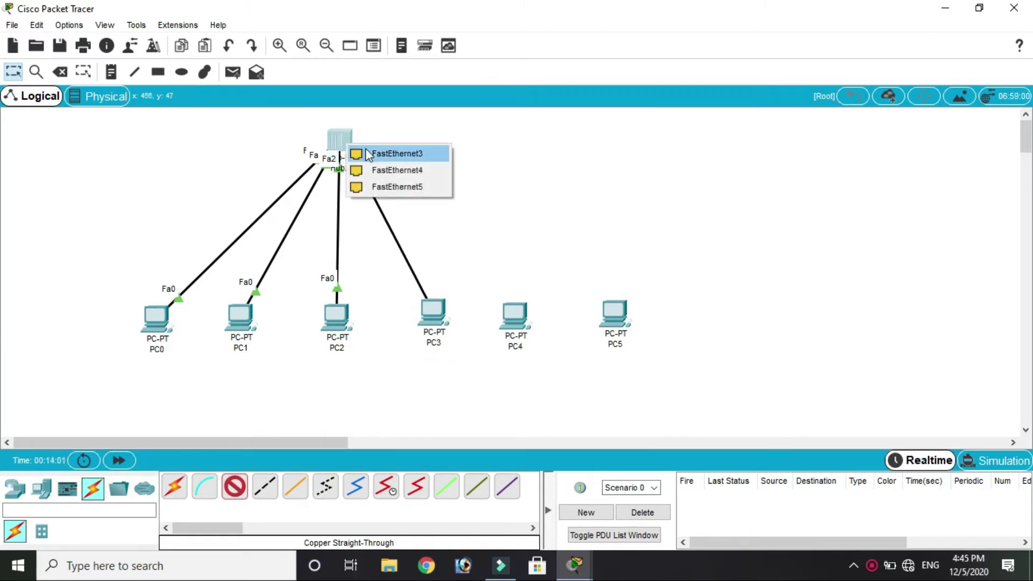
pyautogui.click(366, 151)
# Step: Cable the FastEthernet0 ports of PC4 and PC5 to the hub's FastEthernet4 and FastEthernet5 ports with Copper Straight-Through
pyautogui.click(515, 315)
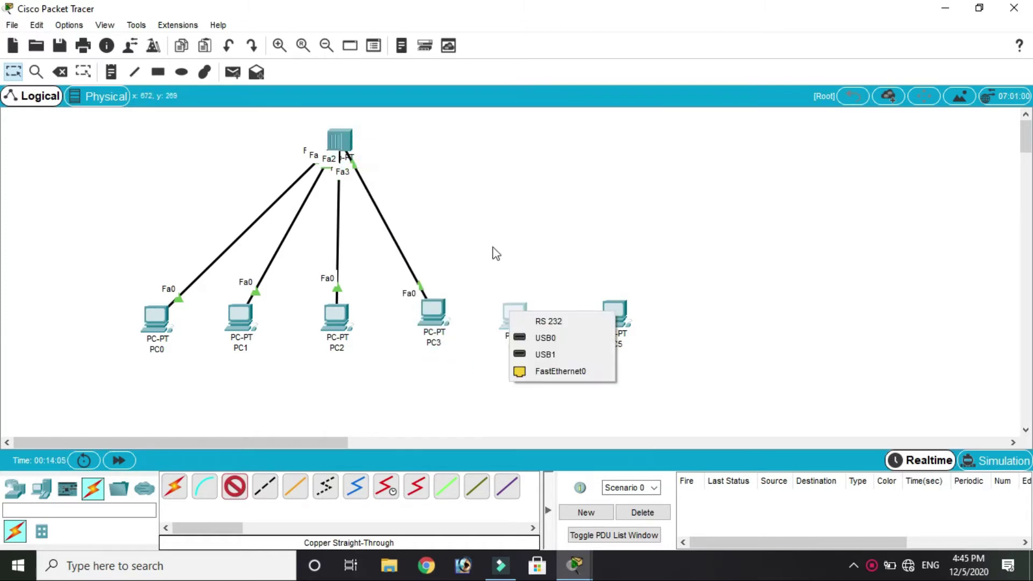
pyautogui.click(534, 371)
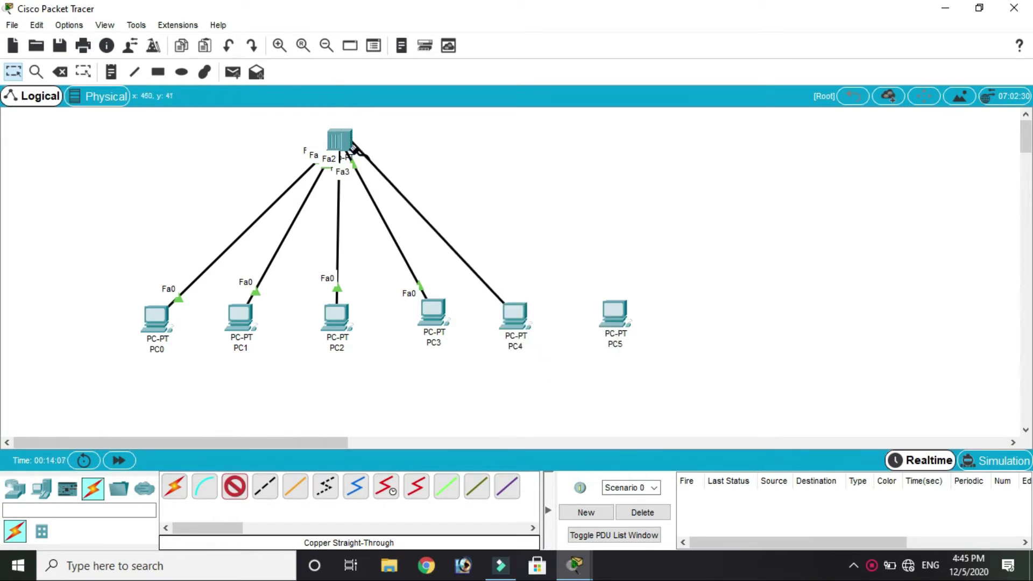
pyautogui.click(351, 152)
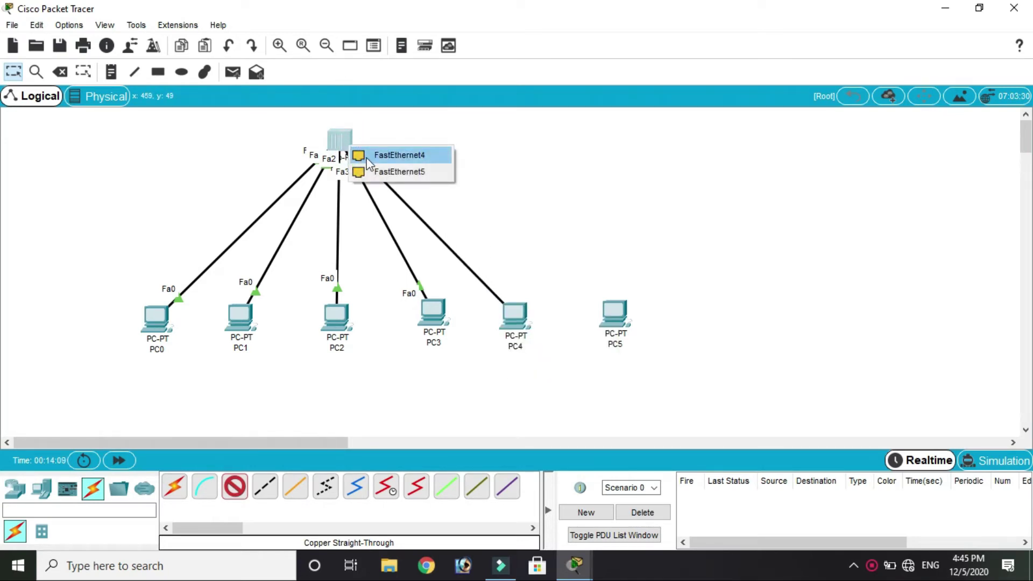
pyautogui.click(369, 156)
pyautogui.click(611, 318)
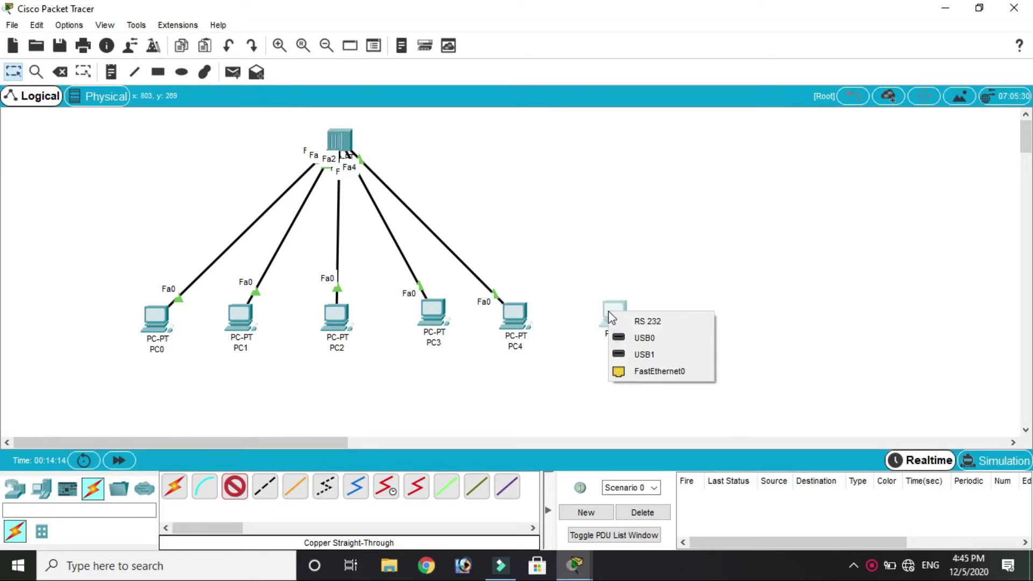
pyautogui.click(637, 372)
pyautogui.click(356, 146)
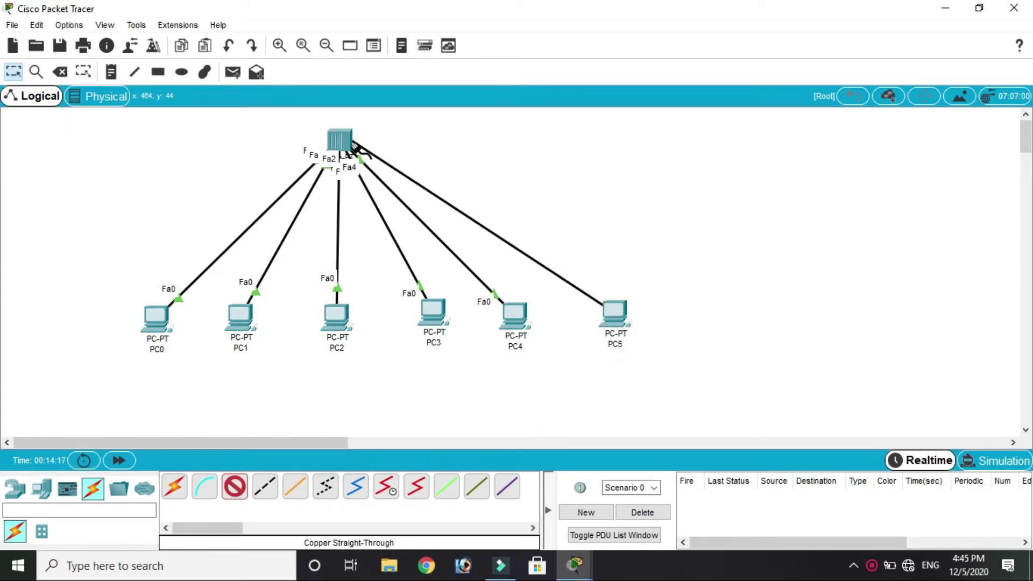
pyautogui.click(353, 145)
pyautogui.click(389, 147)
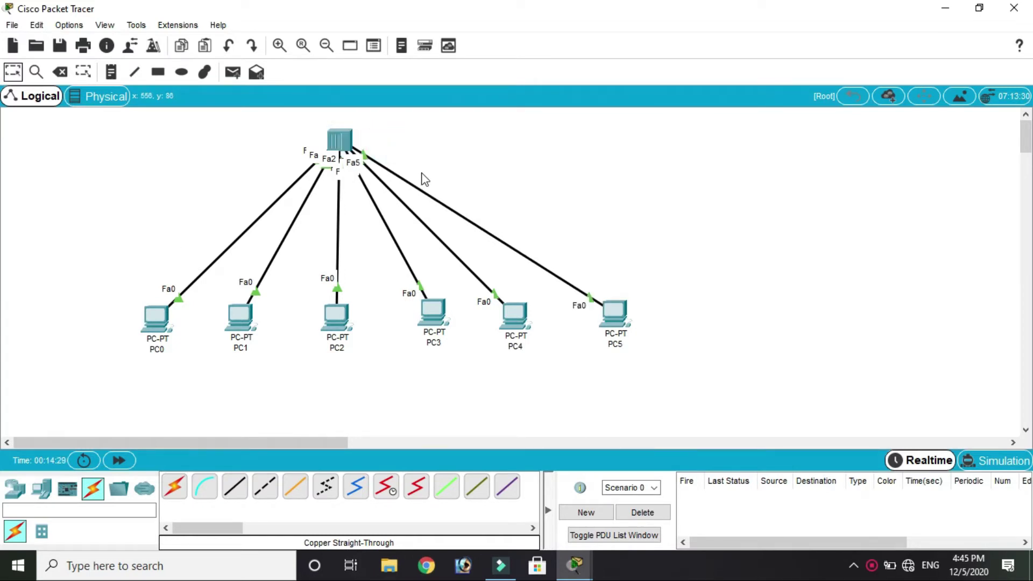
# Step: Rearrange the six PCs slightly closer together beneath the hub
pyautogui.moveTo(147, 323); pyautogui.dragTo(125, 319)
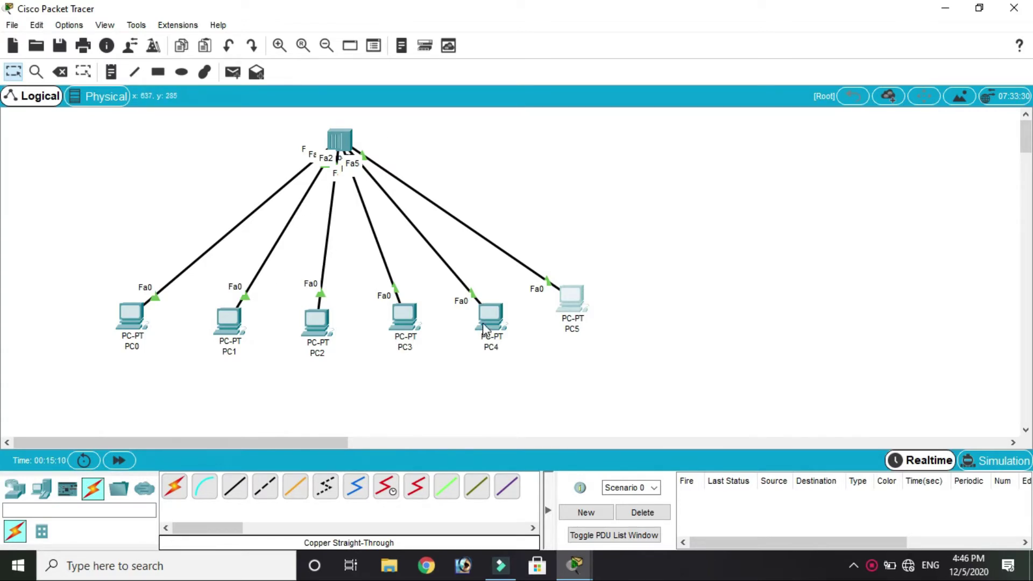
pyautogui.click(591, 185)
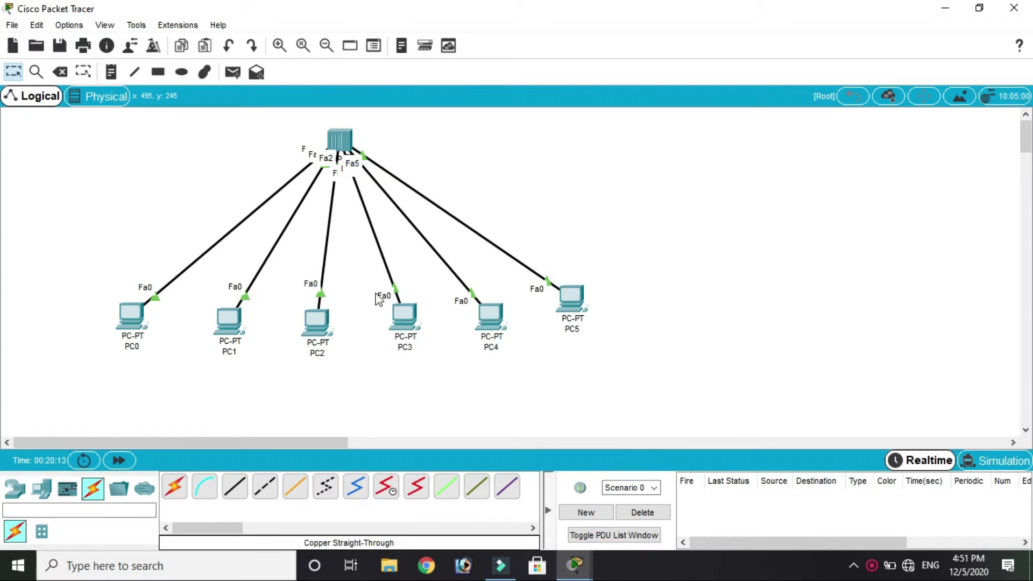
# Step: Switch off the hub's power in its physical device view, keeping the cabled PCs in sight
pyautogui.click(339, 141)
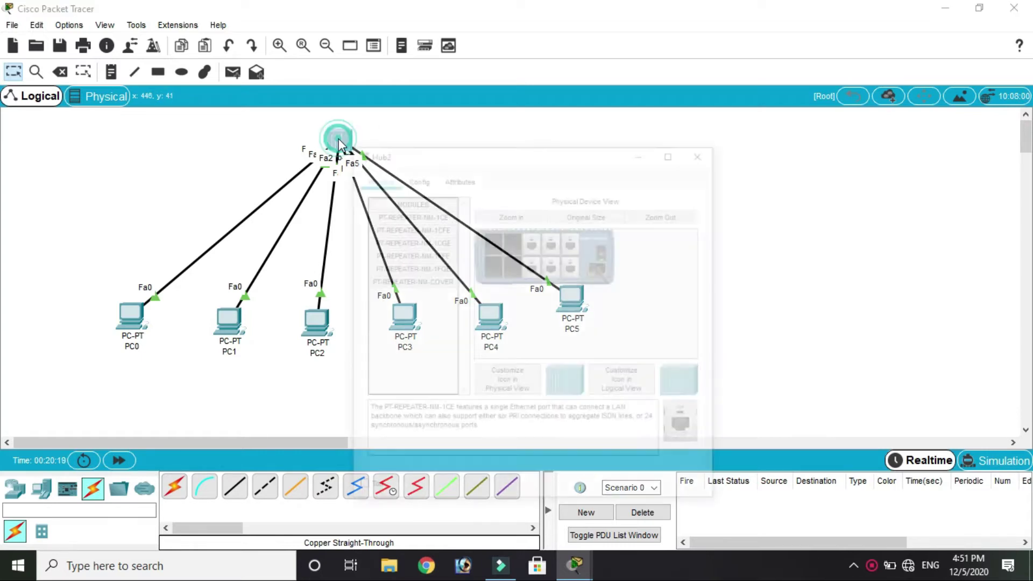
pyautogui.moveTo(504, 82); pyautogui.dragTo(716, 64)
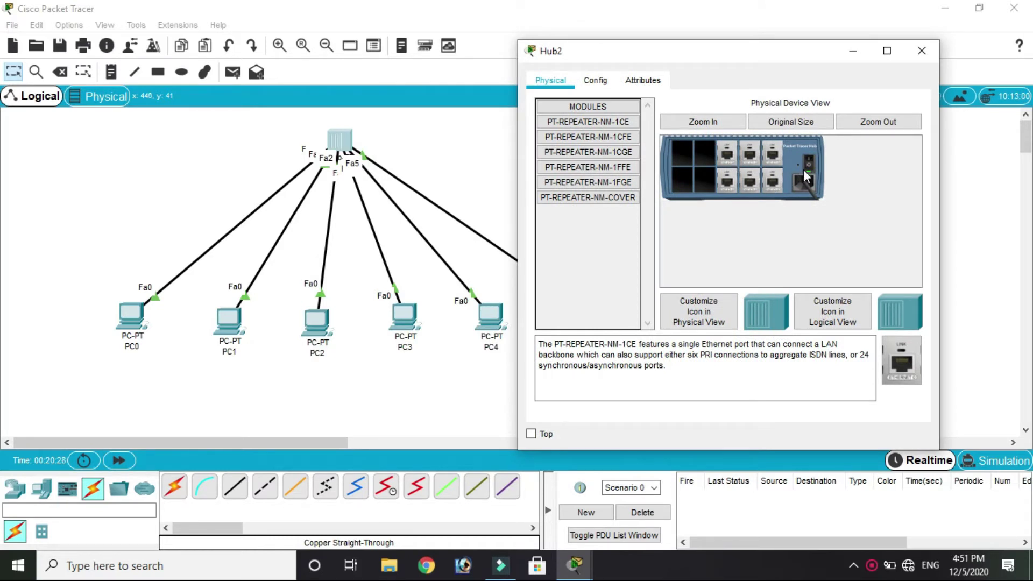
pyautogui.moveTo(723, 51); pyautogui.dragTo(775, 53)
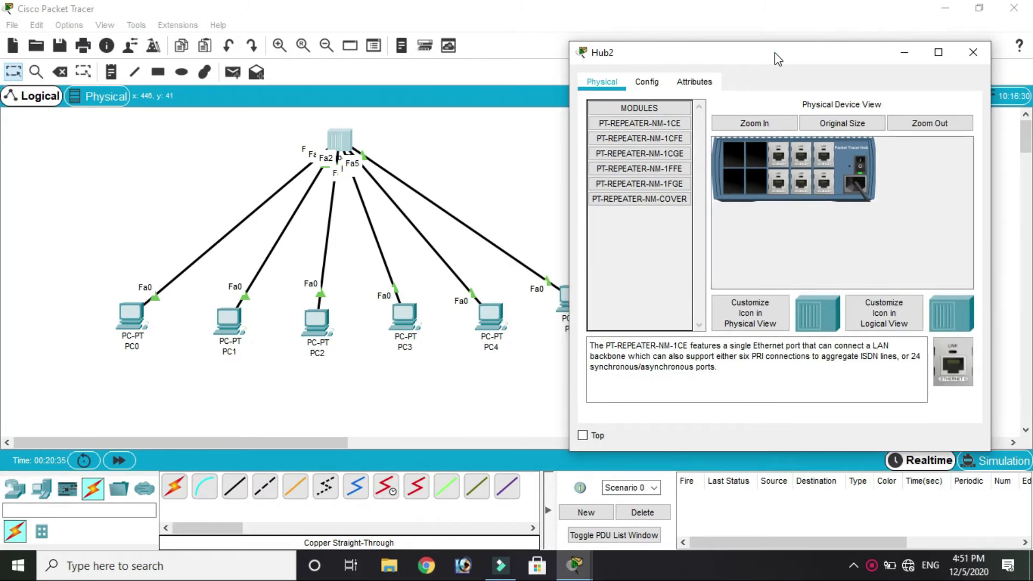
pyautogui.click(859, 161)
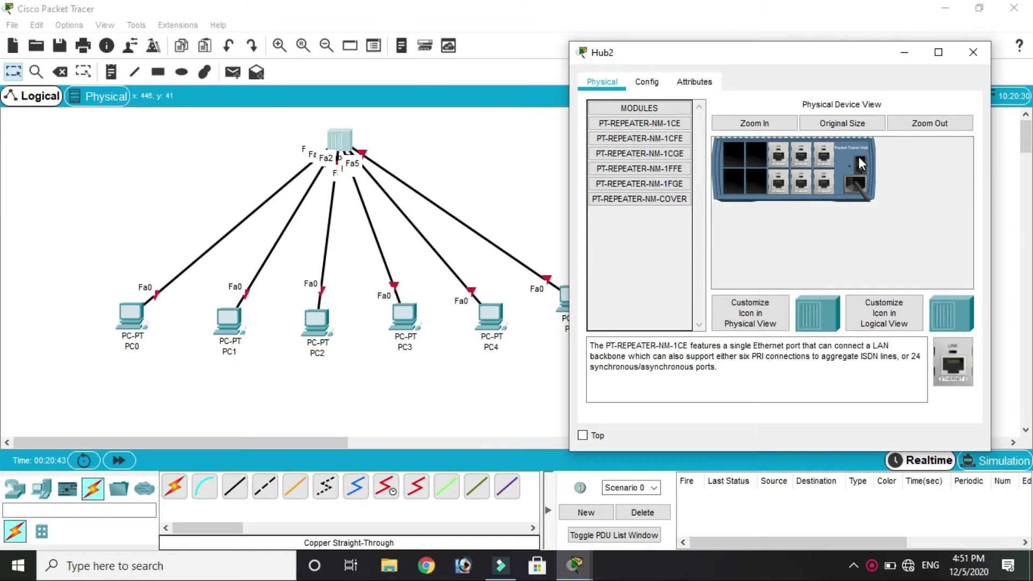
# Step: Switch the hub's power back on in its physical device view and minimize the hub window
pyautogui.click(862, 167)
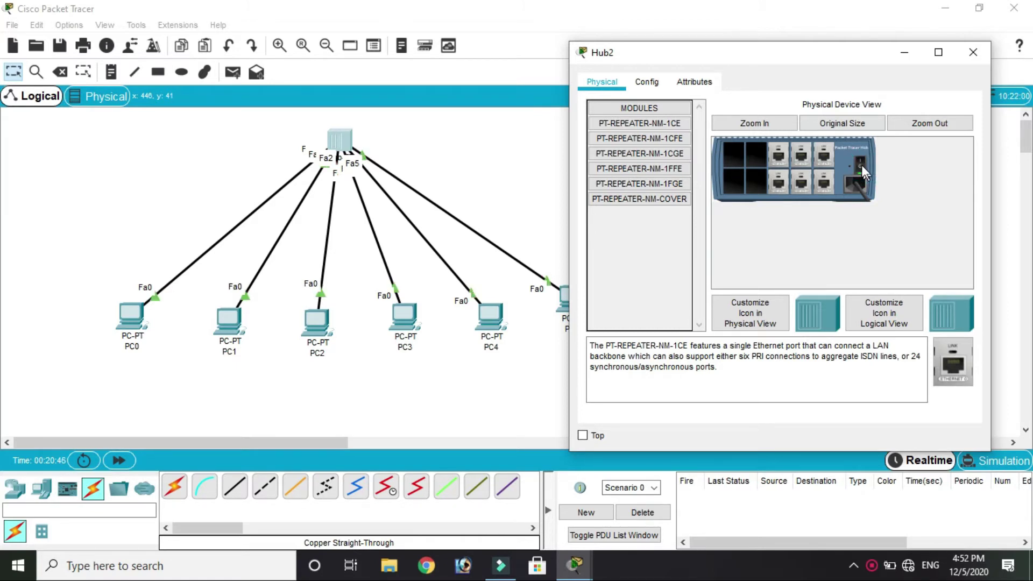
pyautogui.moveTo(790, 55); pyautogui.dragTo(810, 61)
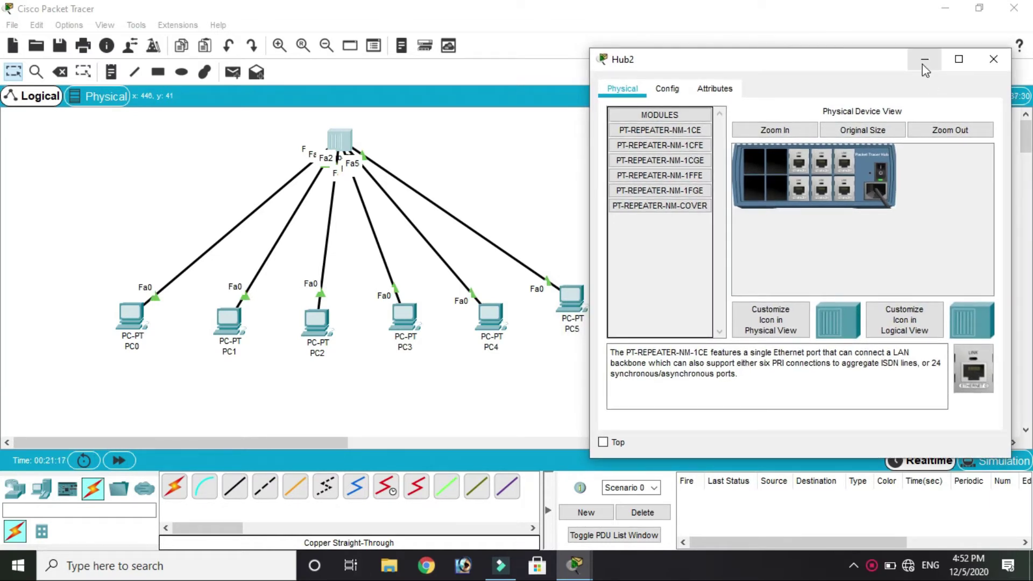
pyautogui.click(924, 60)
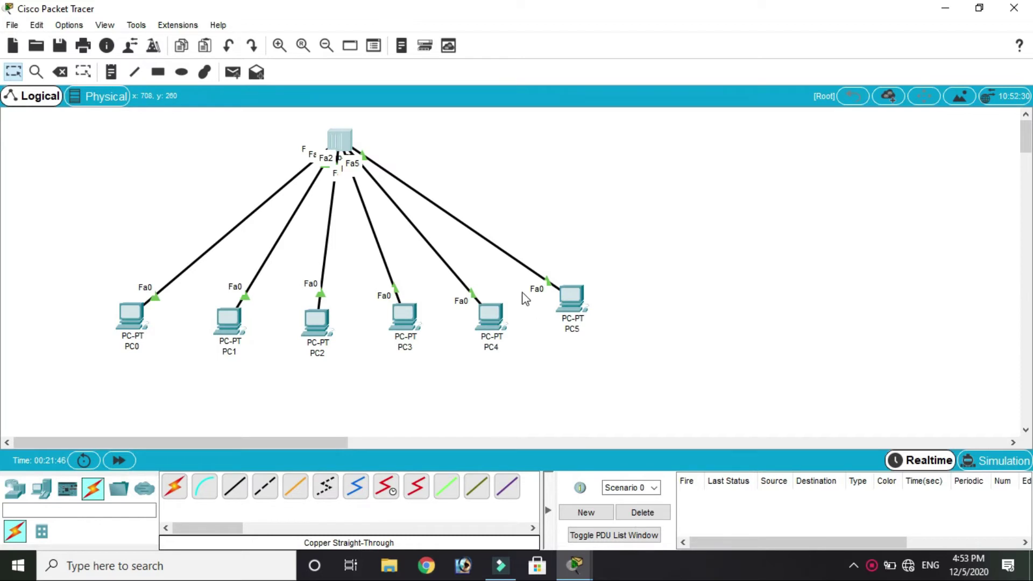
# Step: Assign PC0 the static IPv4 address 192.168.100.1 in its IP Configuration
pyautogui.click(133, 313)
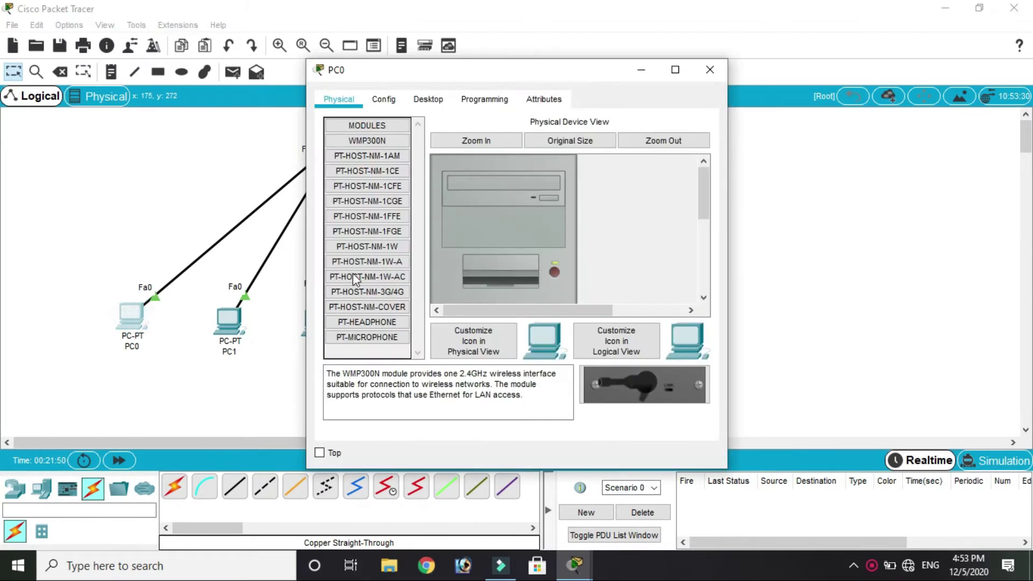
pyautogui.click(437, 101)
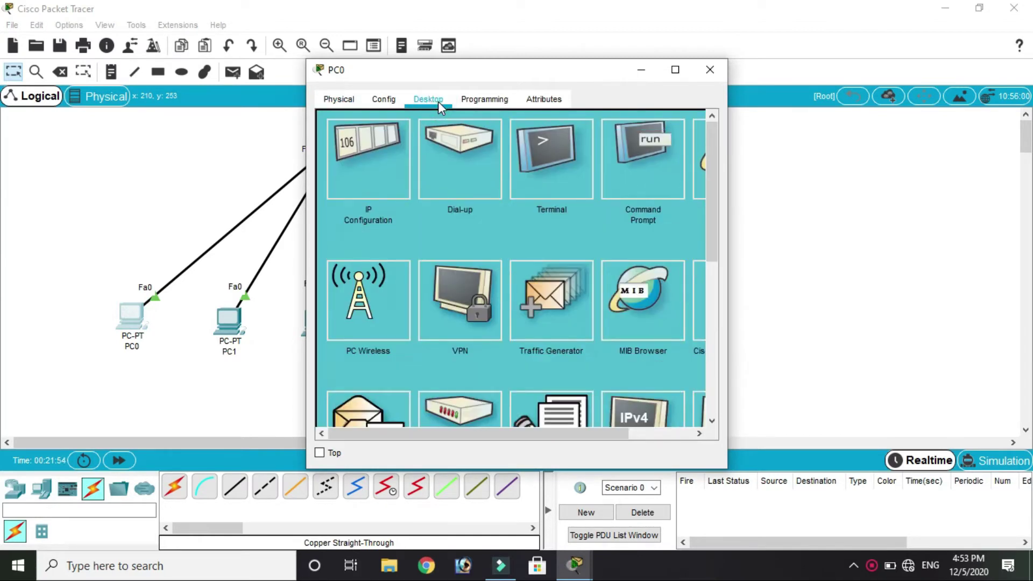
pyautogui.click(377, 171)
pyautogui.click(478, 206)
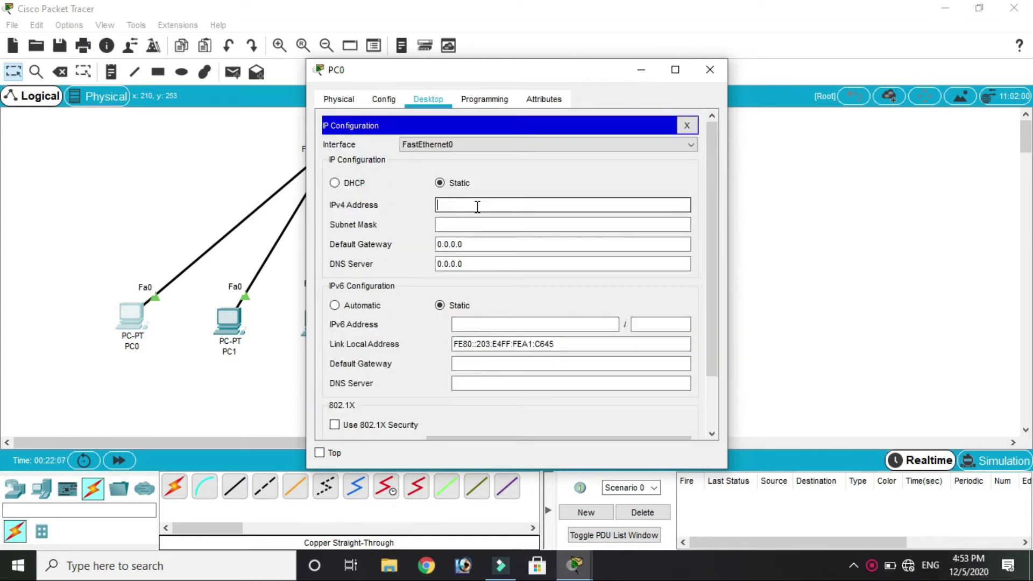
pyautogui.write('192.168.100.1')
# Step: Assign PC1 the static IPv4 address 192.168.100.2 and move its window clear of PC2
pyautogui.click(231, 323)
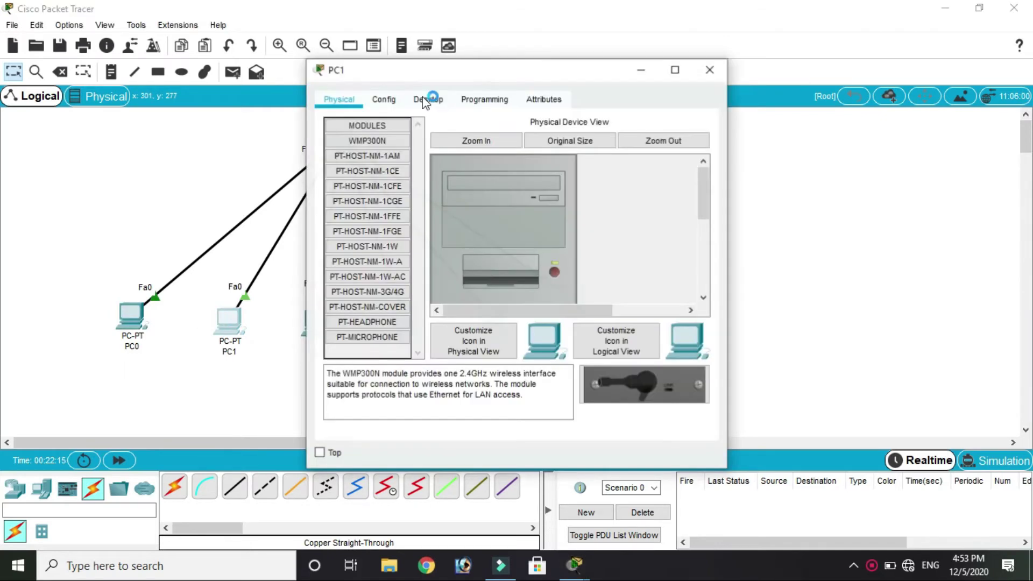
pyautogui.click(426, 100)
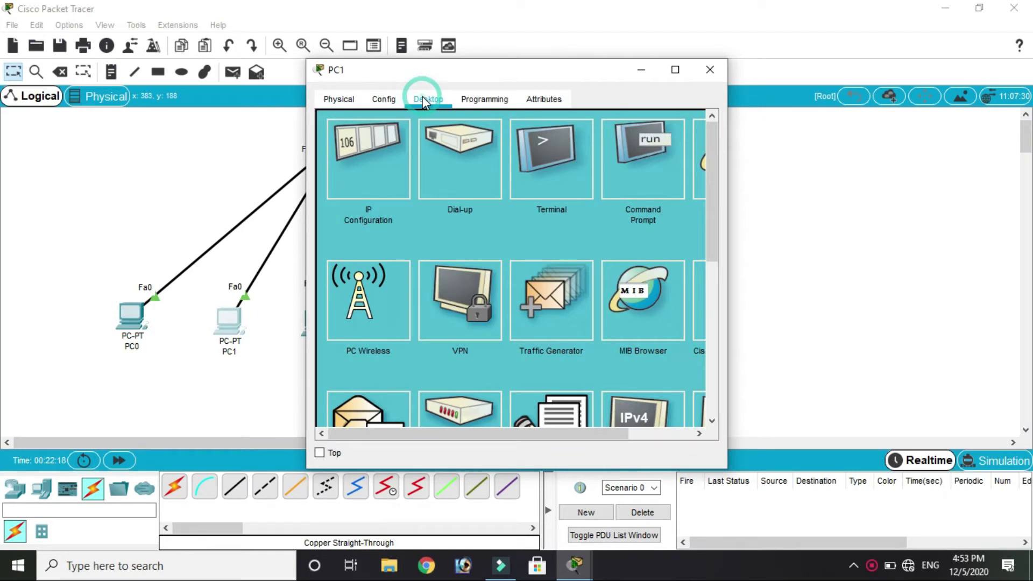
pyautogui.click(389, 138)
pyautogui.click(513, 205)
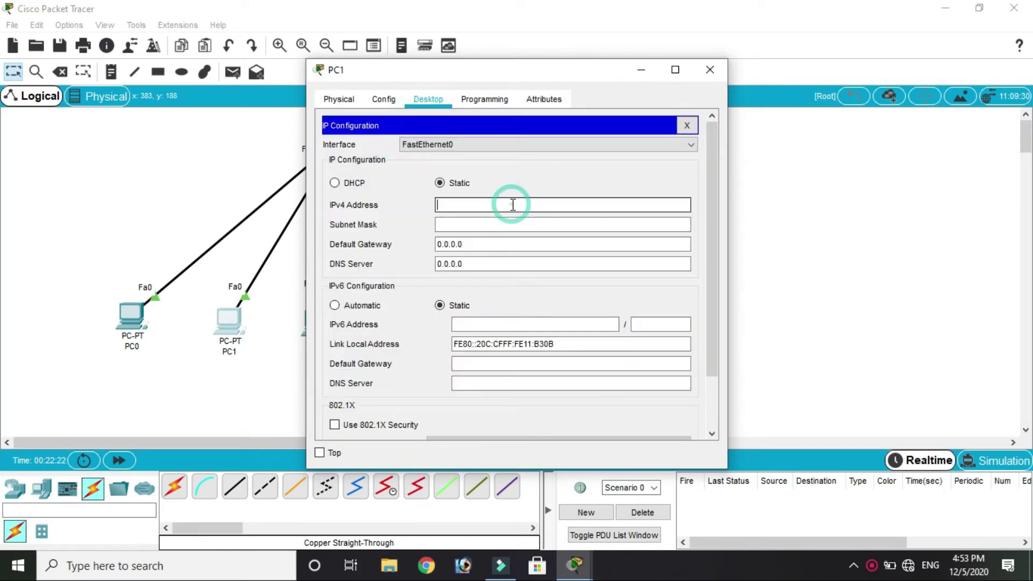
pyautogui.write('19')
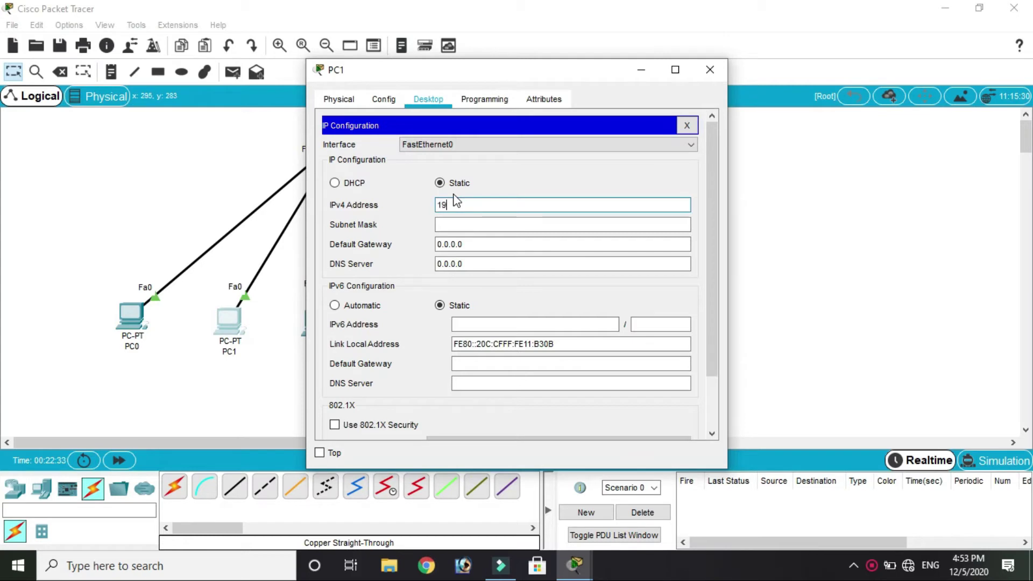
pyautogui.write('2.168.100.2')
pyautogui.moveTo(436, 73); pyautogui.dragTo(533, 73)
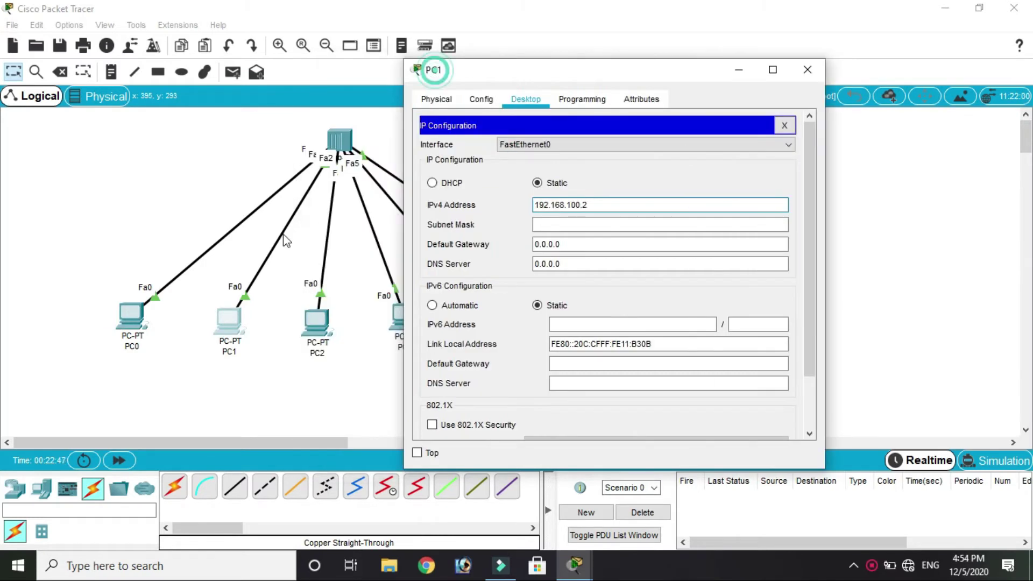
# Step: Assign PC2 the static IPv4 address 192.168.100.3 and minimize its window
pyautogui.click(324, 311)
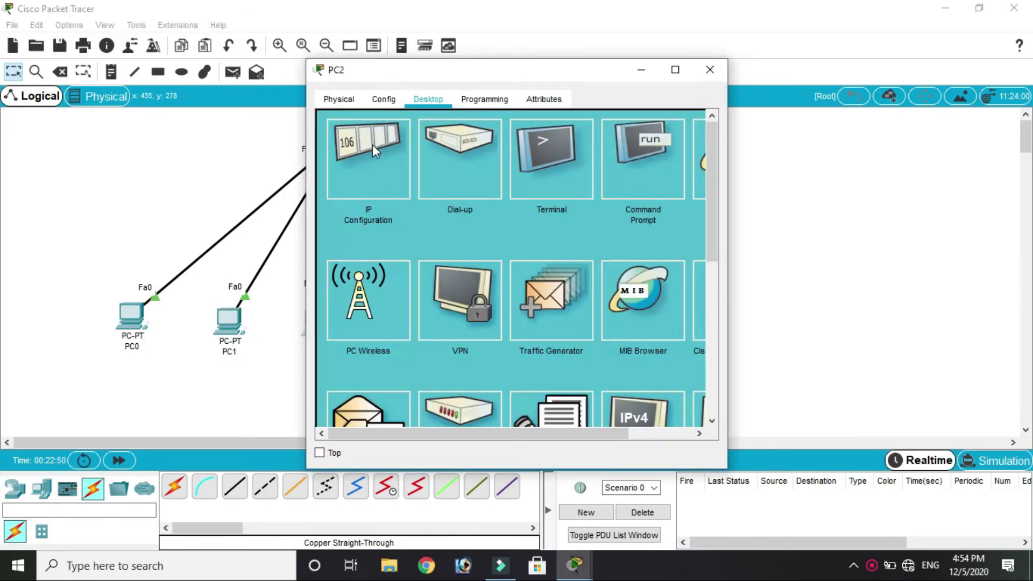
pyautogui.click(372, 178)
pyautogui.click(489, 208)
pyautogui.write('192.168.100.3')
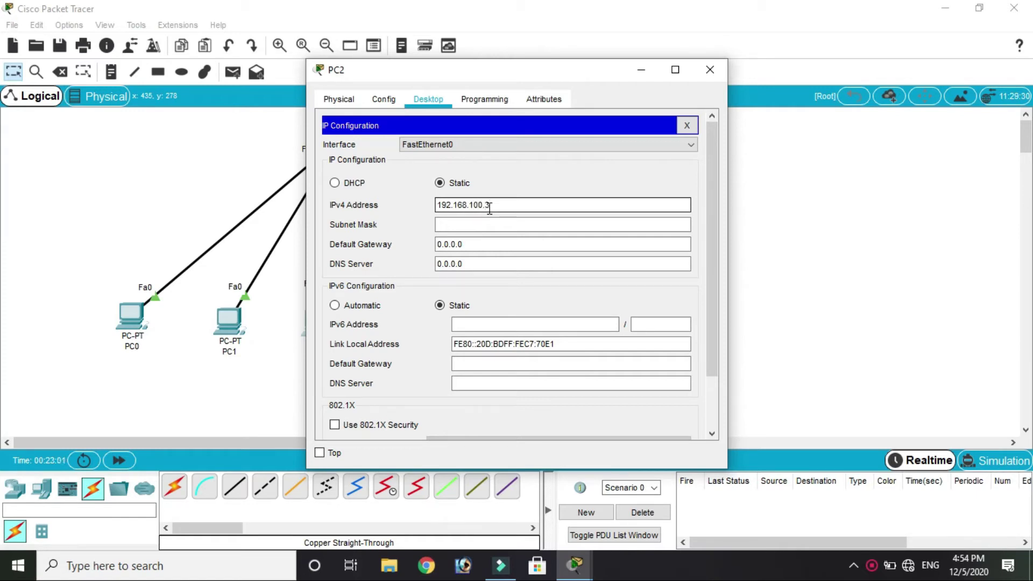
pyautogui.click(641, 69)
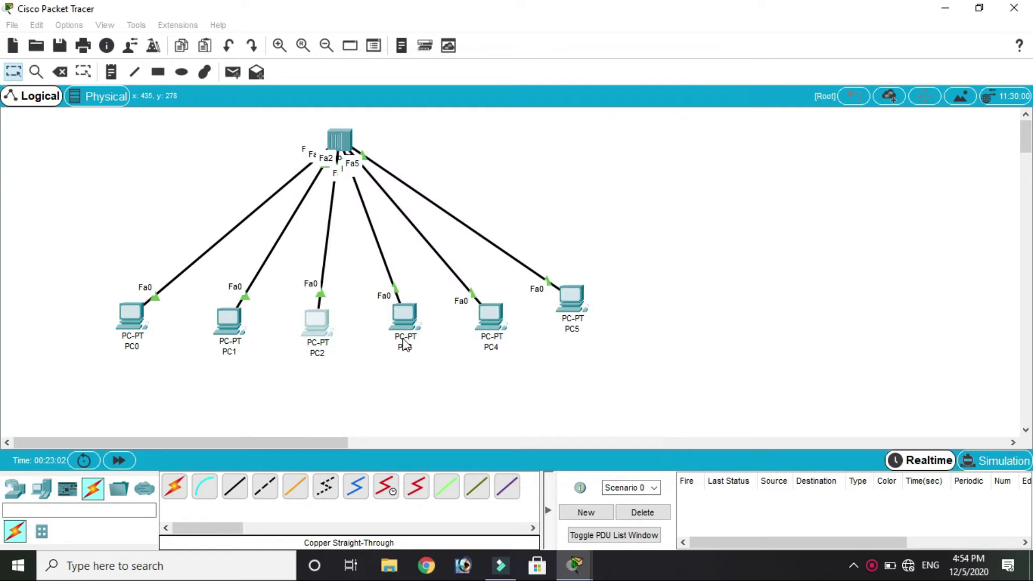
# Step: Assign PC3 the static IPv4 address 192.168.100.4 and minimize its window
pyautogui.click(404, 323)
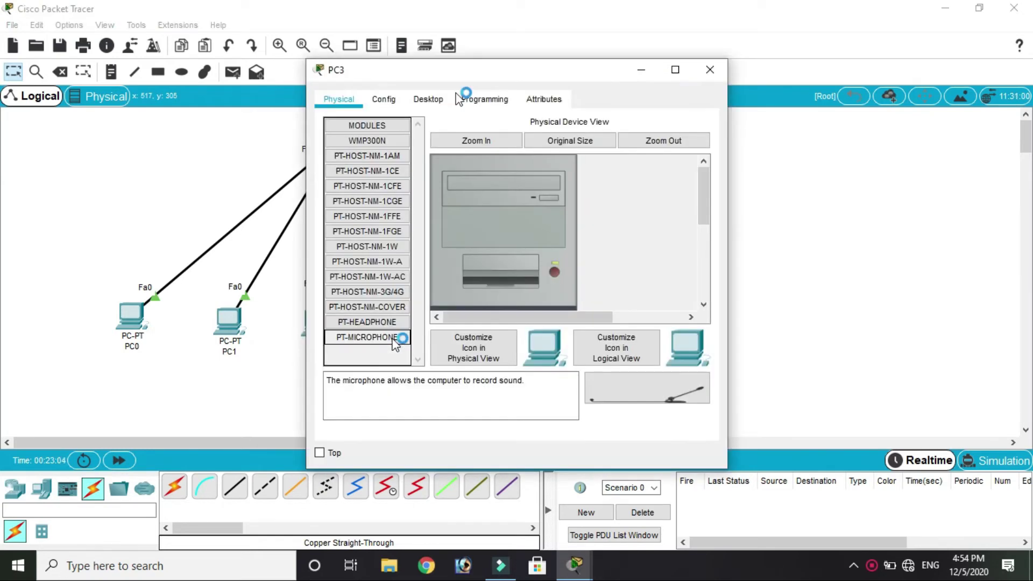
pyautogui.click(419, 102)
pyautogui.click(514, 208)
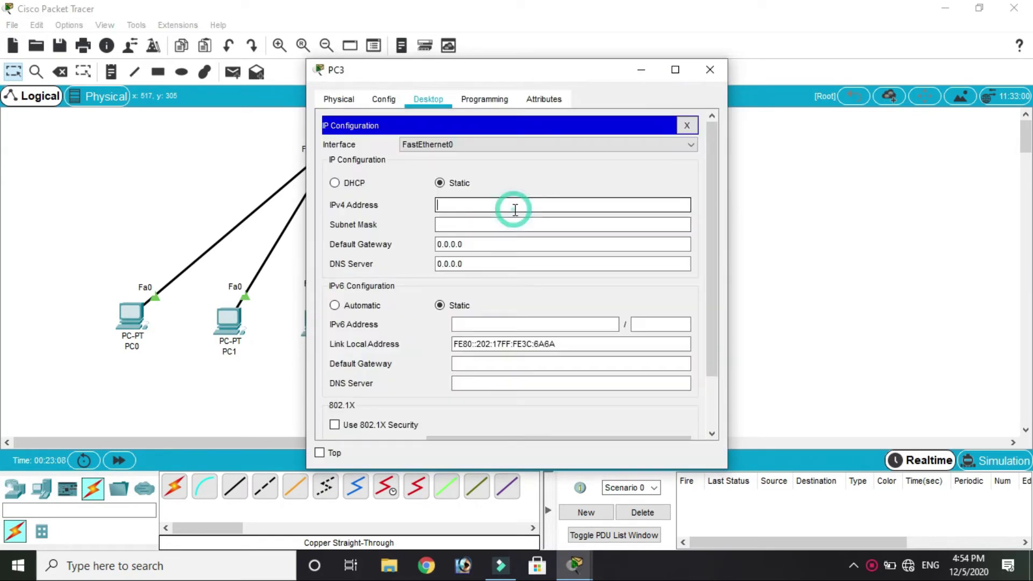
pyautogui.write('192.168.')
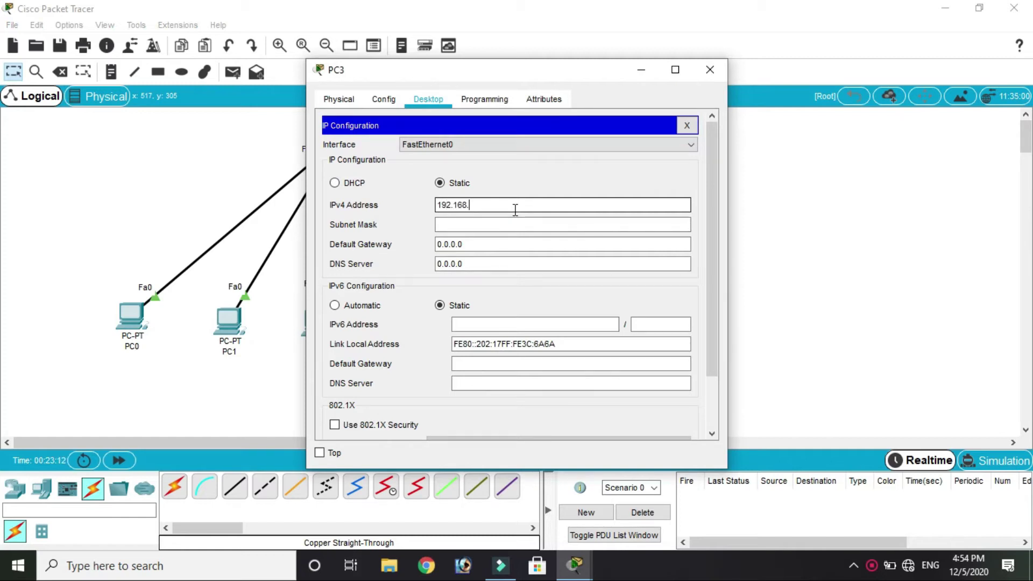
pyautogui.write('100.4')
pyautogui.click(645, 63)
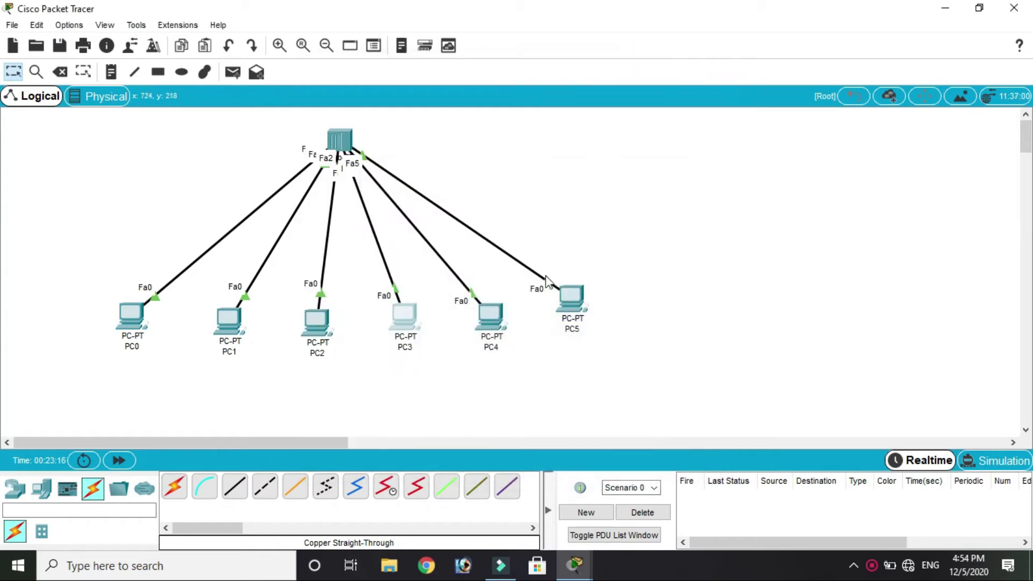
# Step: Assign PC4 the static IPv4 address 192.168.100.5 and minimize its window
pyautogui.click(492, 306)
pyautogui.click(440, 98)
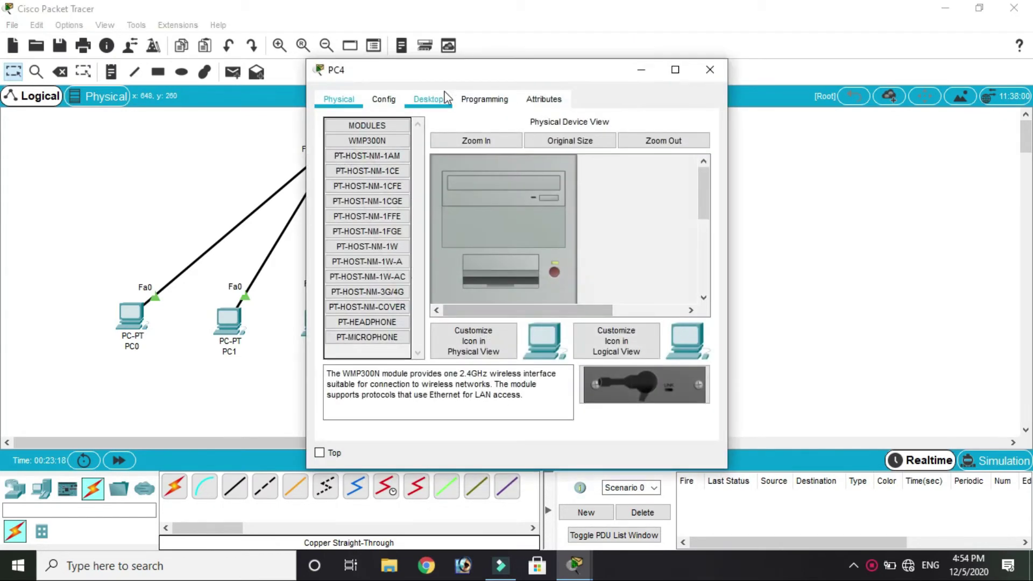
pyautogui.click(406, 147)
pyautogui.click(447, 204)
pyautogui.write('1')
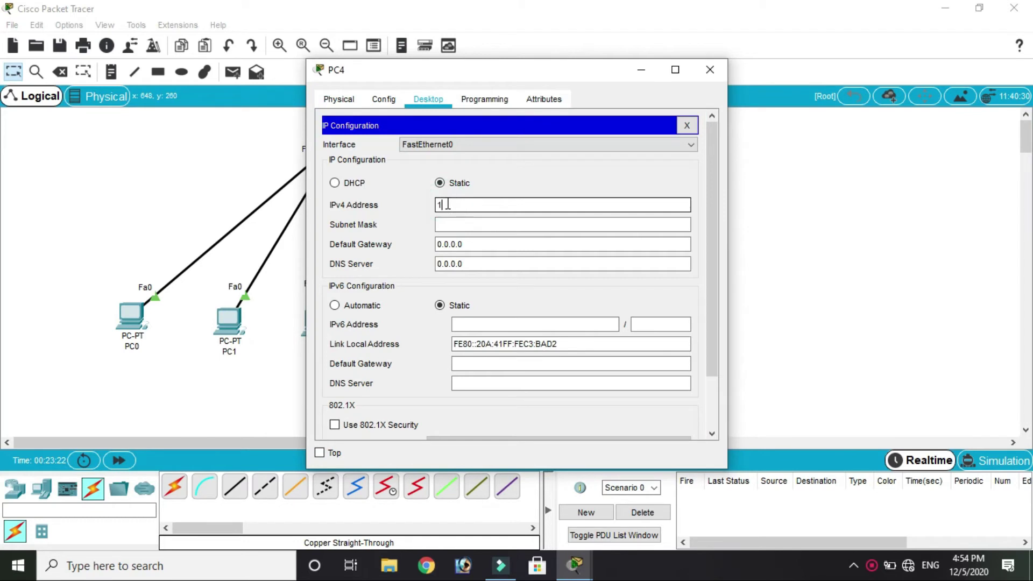
pyautogui.write('92.168.100.5')
pyautogui.click(641, 69)
# Step: Assign PC5 the static IPv4 address 192.168.100.6 and minimize its window
pyautogui.click(561, 313)
pyautogui.click(428, 99)
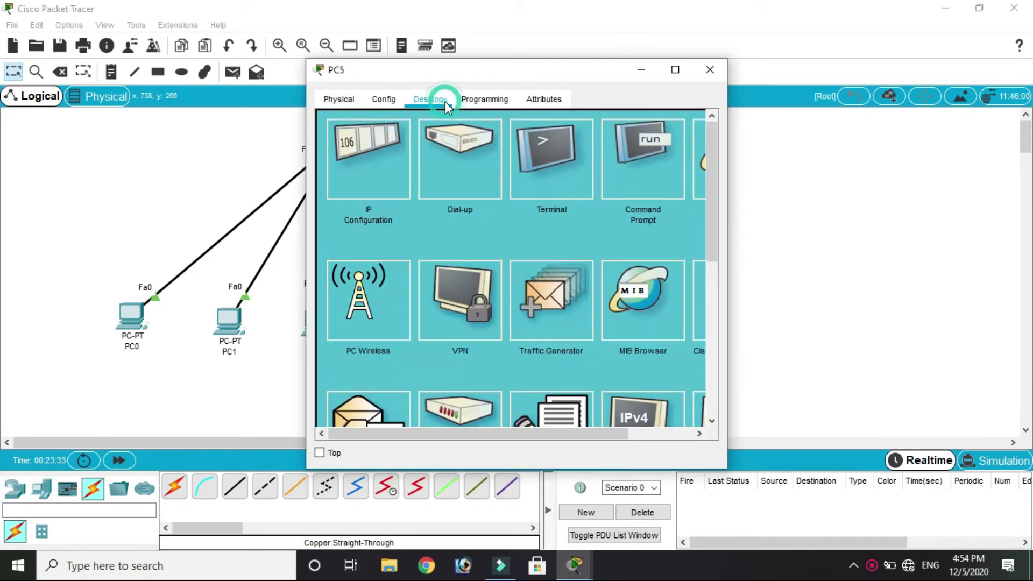
pyautogui.click(358, 167)
pyautogui.click(477, 203)
pyautogui.write('192.168')
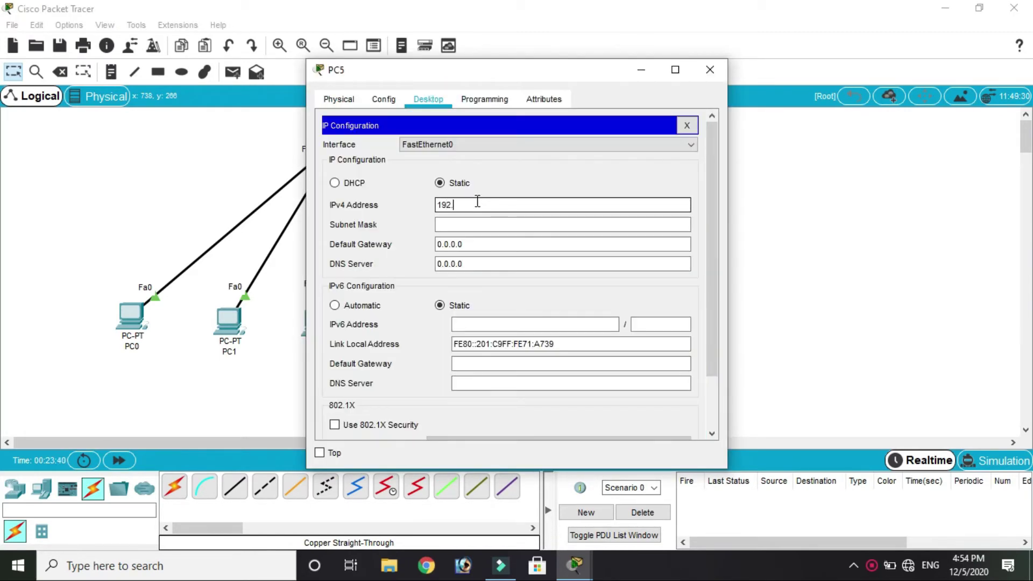
pyautogui.write('.100.6')
pyautogui.click(642, 62)
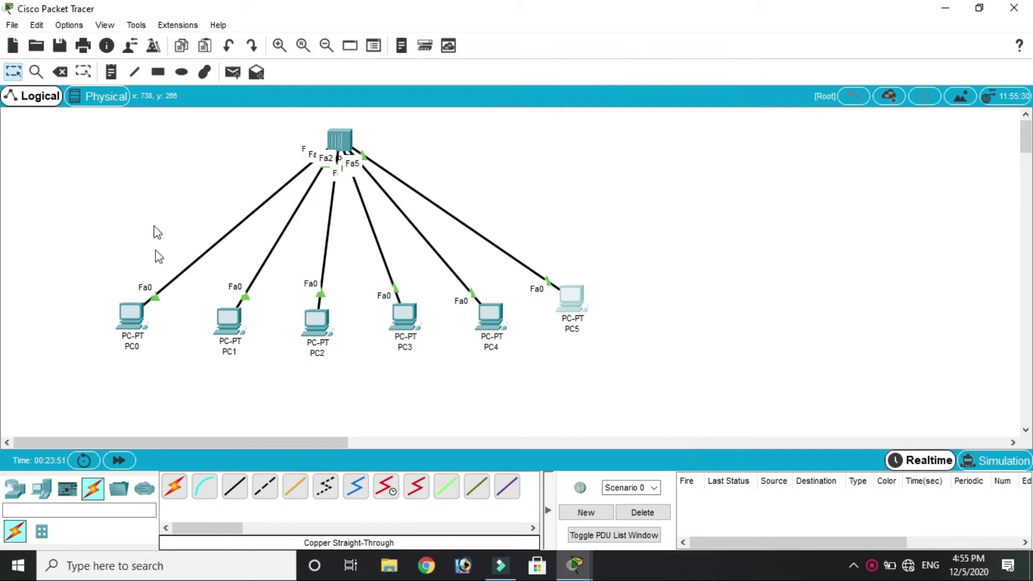
# Step: Check the IP addresses in the port summaries of PC0, PC1 and PC2, and clear the selection of PC5
pyautogui.moveTo(139, 312)
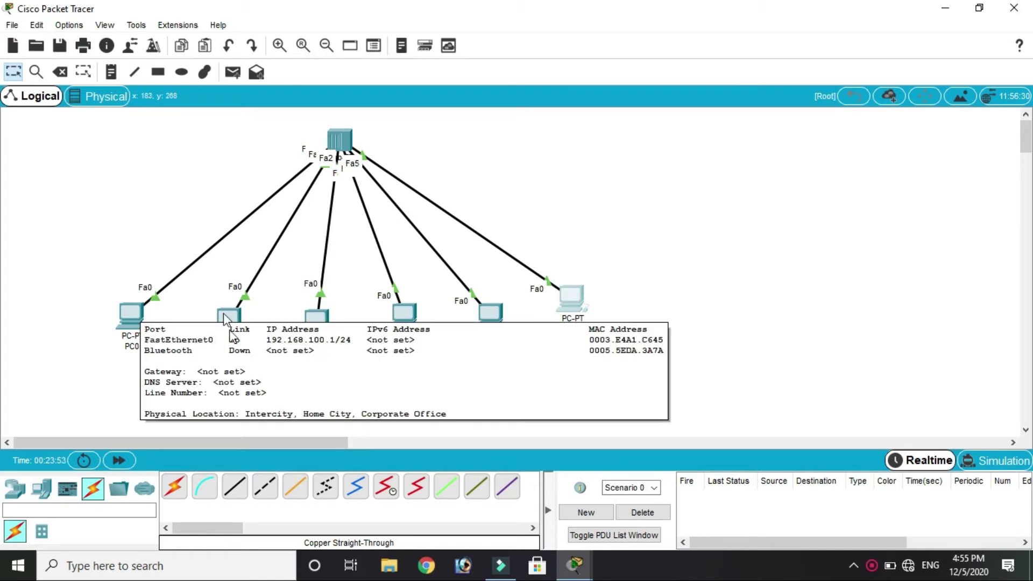
pyautogui.moveTo(235, 324)
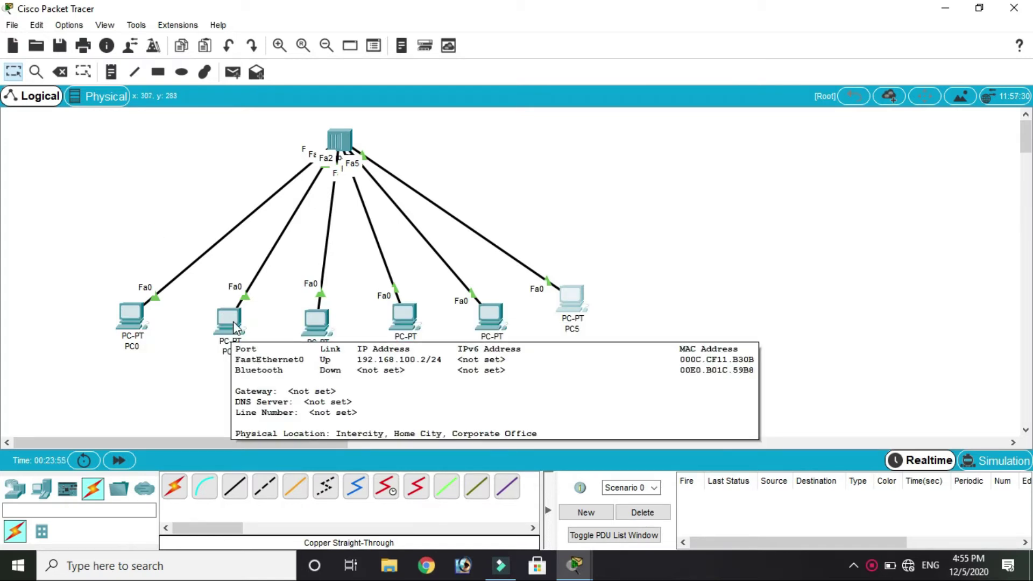
pyautogui.moveTo(323, 336)
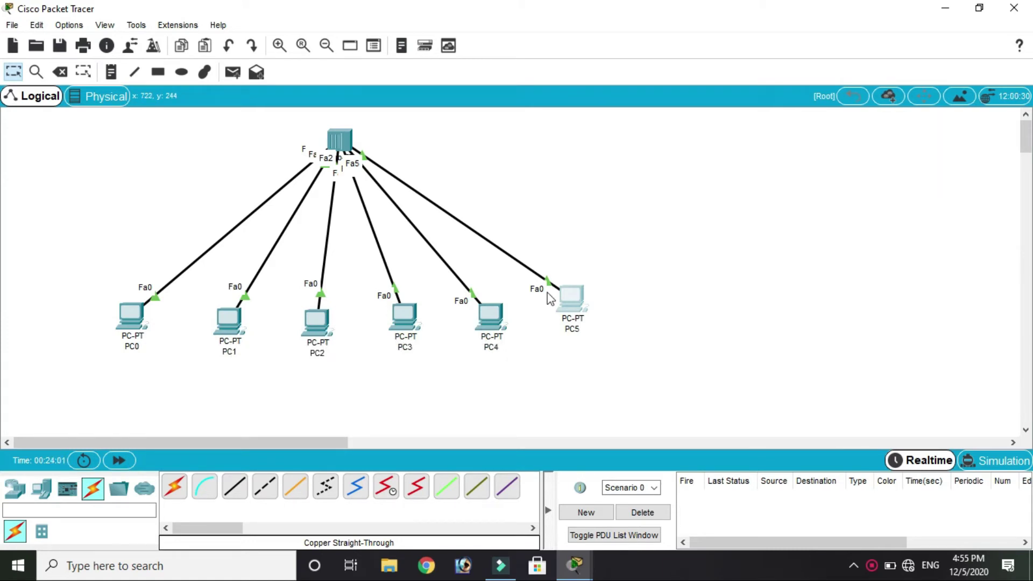
pyautogui.click(582, 264)
# Step: Place a text note reading 192.168.100.1 below PC0 and one reading 192.168.100.2 below PC1
pyautogui.click(112, 73)
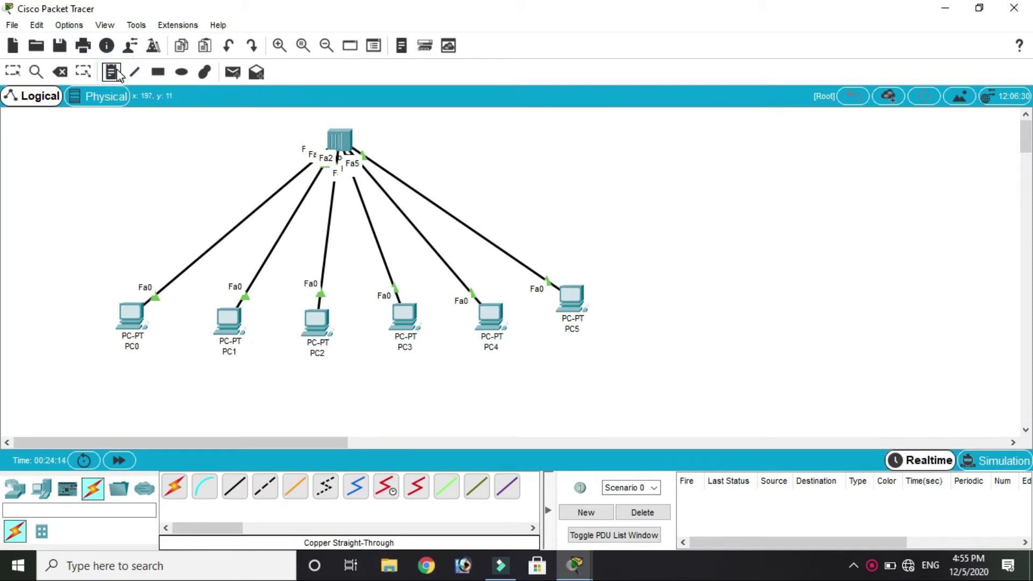
pyautogui.click(107, 376)
pyautogui.write('192')
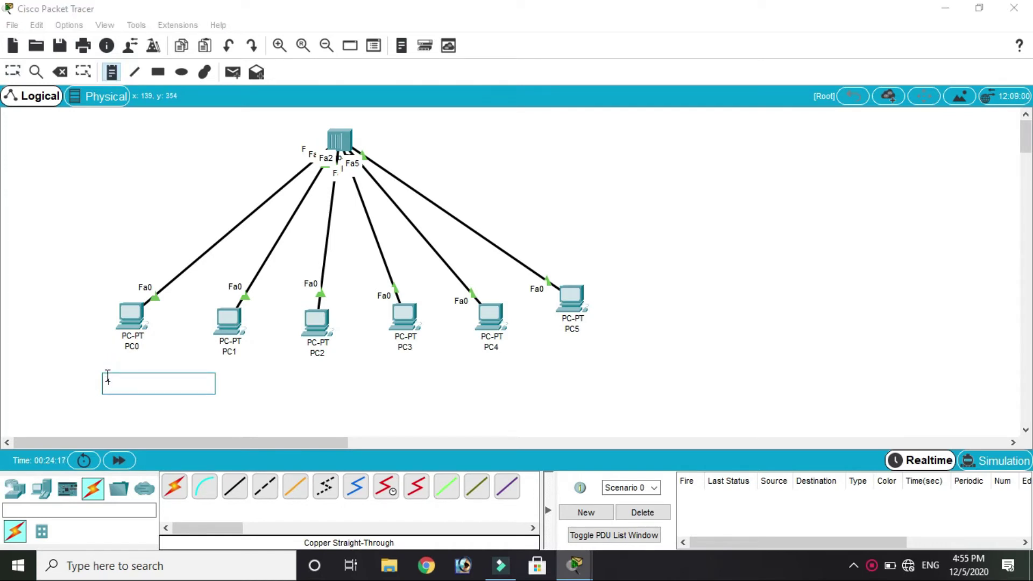
pyautogui.write('.168.100.1')
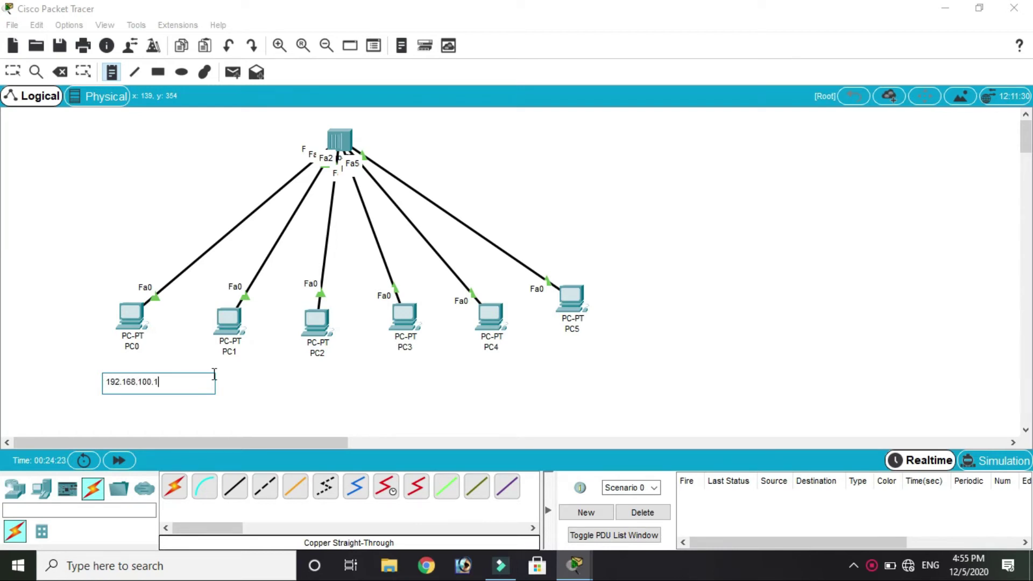
pyautogui.click(203, 405)
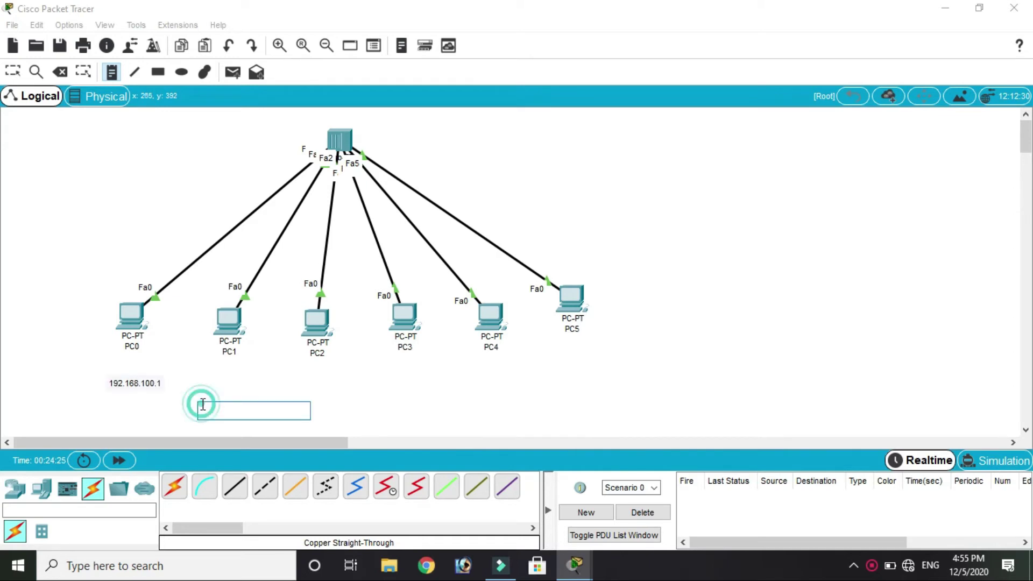
pyautogui.write('192.168.100.2')
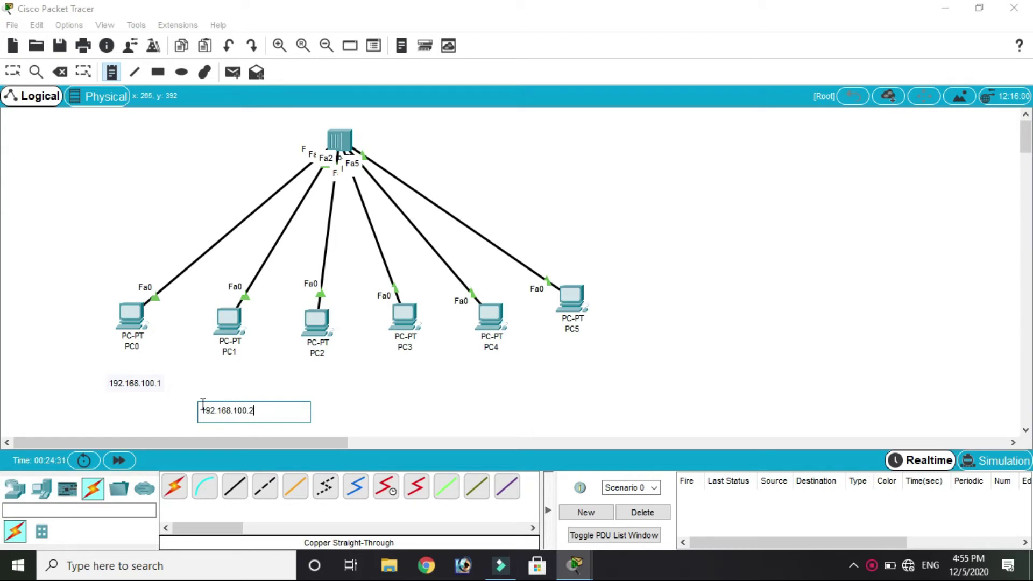
# Step: Place a text note reading 192.168.100.3 below PC2 and one reading 192.168.100.4 below PC3
pyautogui.click(286, 377)
pyautogui.write('192.168.100.3')
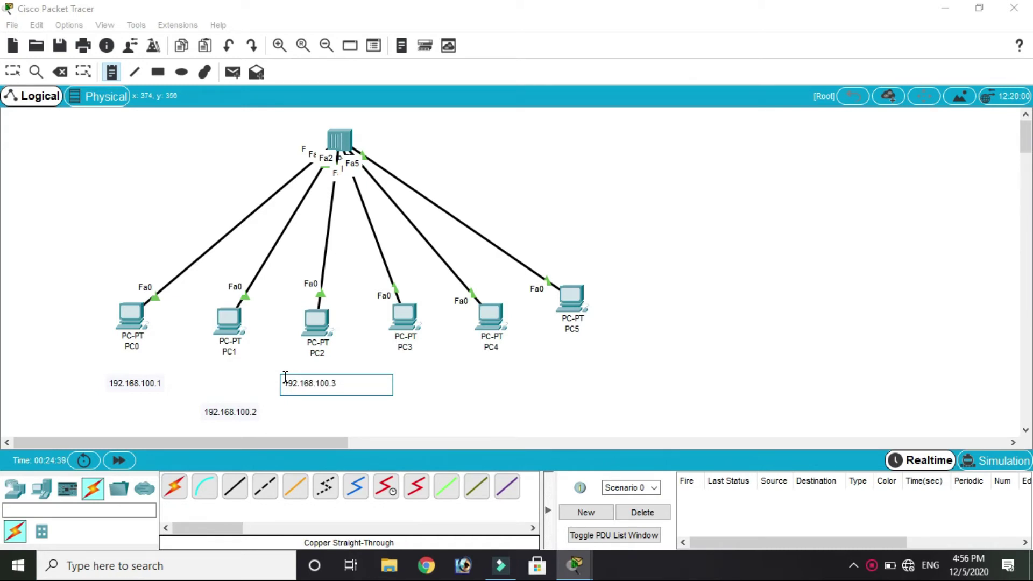
pyautogui.click(384, 364)
pyautogui.write('192.168.100.4')
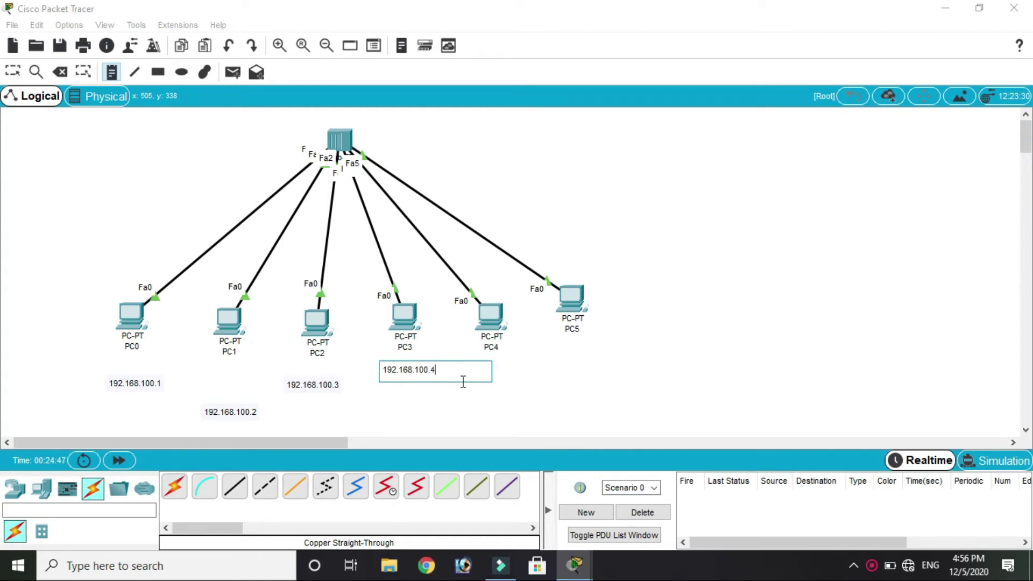
# Step: Place a text note reading 192.168.100.5 below PC4 and one reading 192.168.100.6 below PC5
pyautogui.click(465, 399)
pyautogui.write('192.168.100.5')
pyautogui.click(558, 347)
pyautogui.write('192.1')
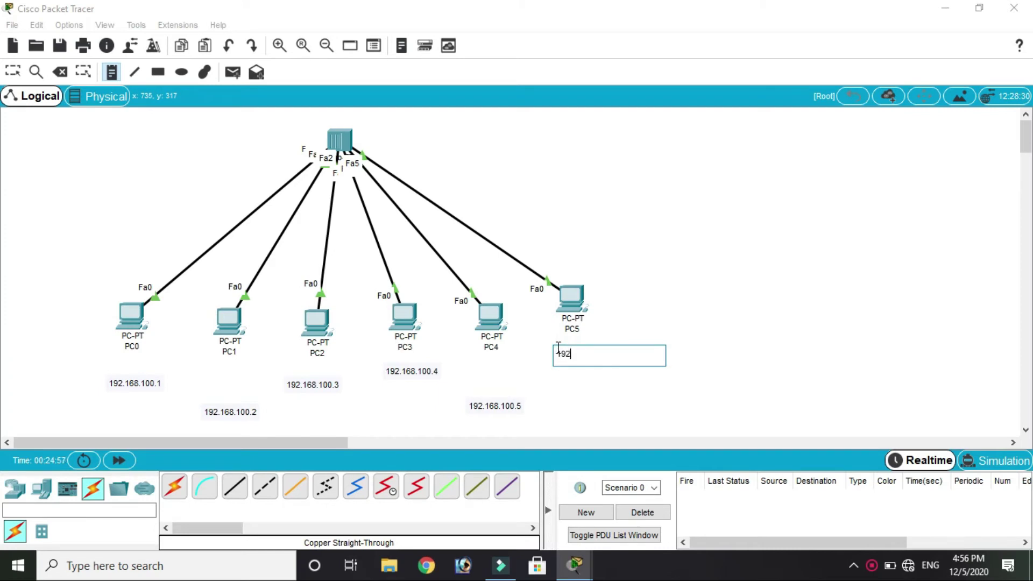
pyautogui.write('68.100.6')
pyautogui.click(693, 198)
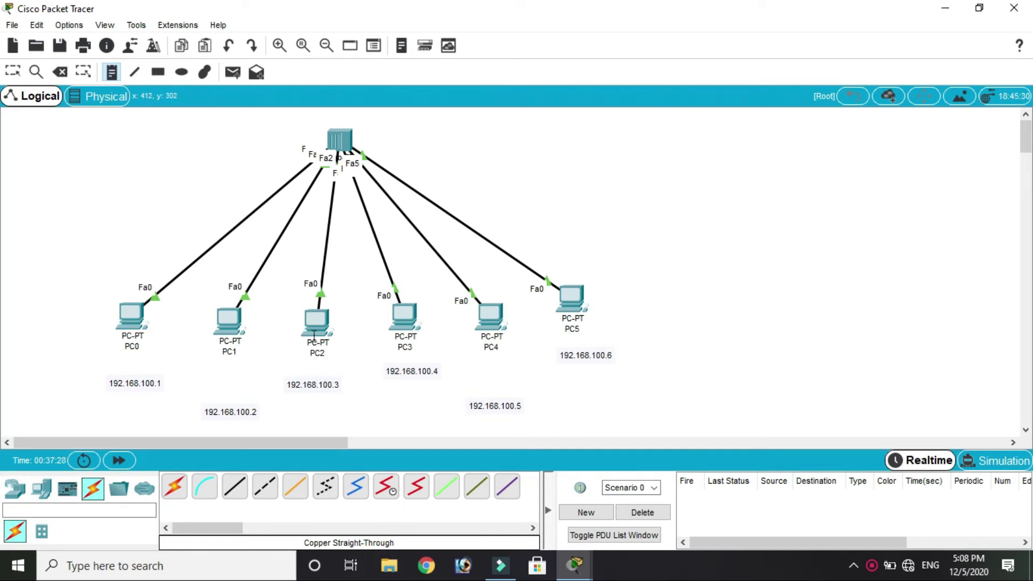
# Step: Leave the note placement and open the Command Prompt on PC2 in place of its IP configuration
pyautogui.press('Escape')
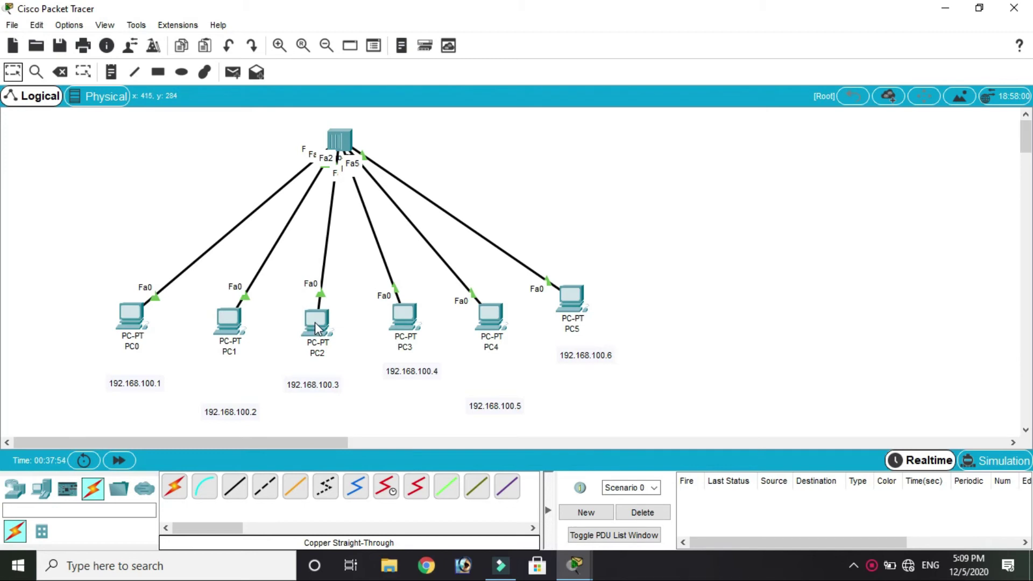
pyautogui.click(315, 322)
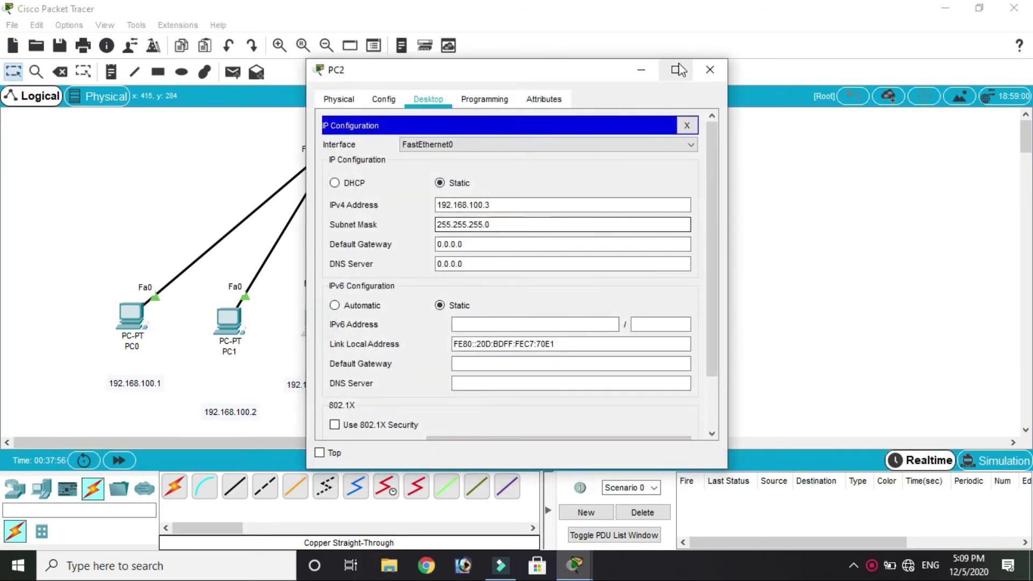
pyautogui.click(641, 70)
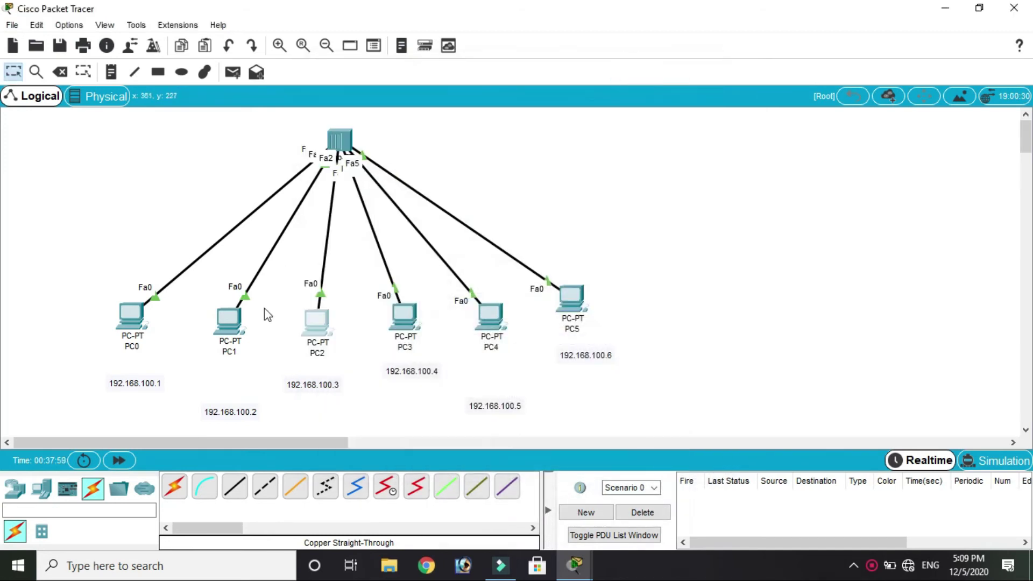
pyautogui.click(313, 329)
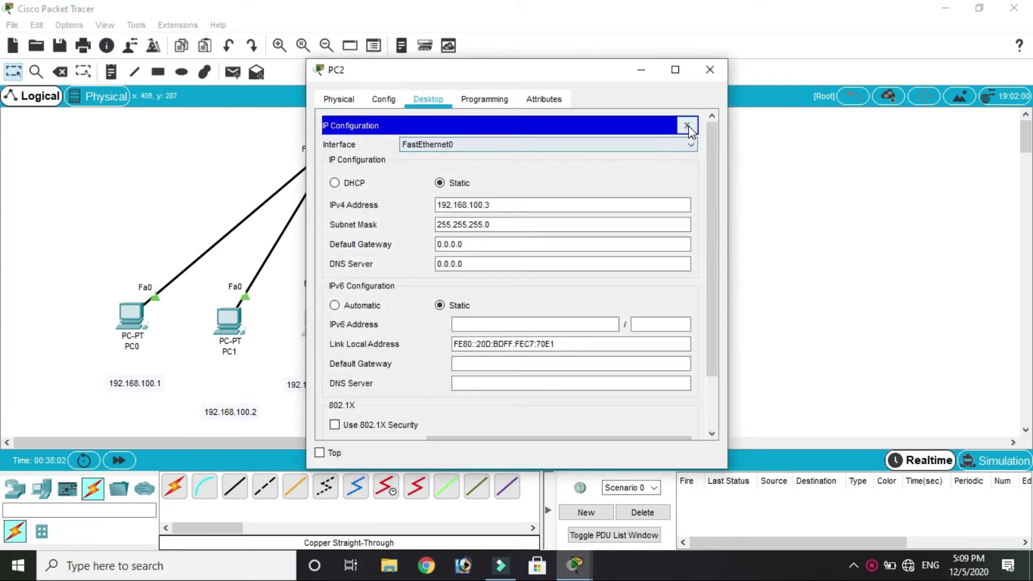
pyautogui.click(688, 126)
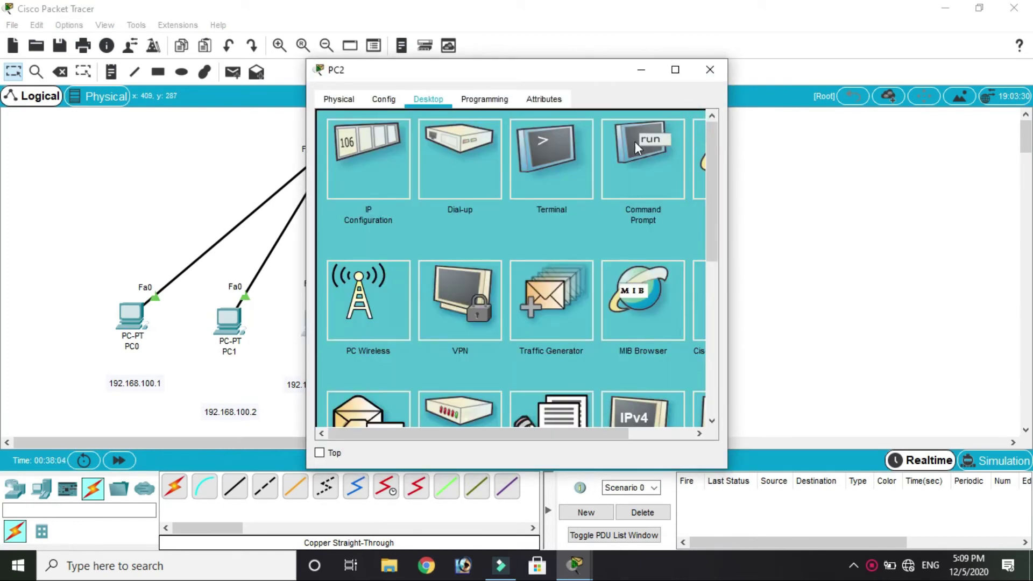
pyautogui.click(643, 171)
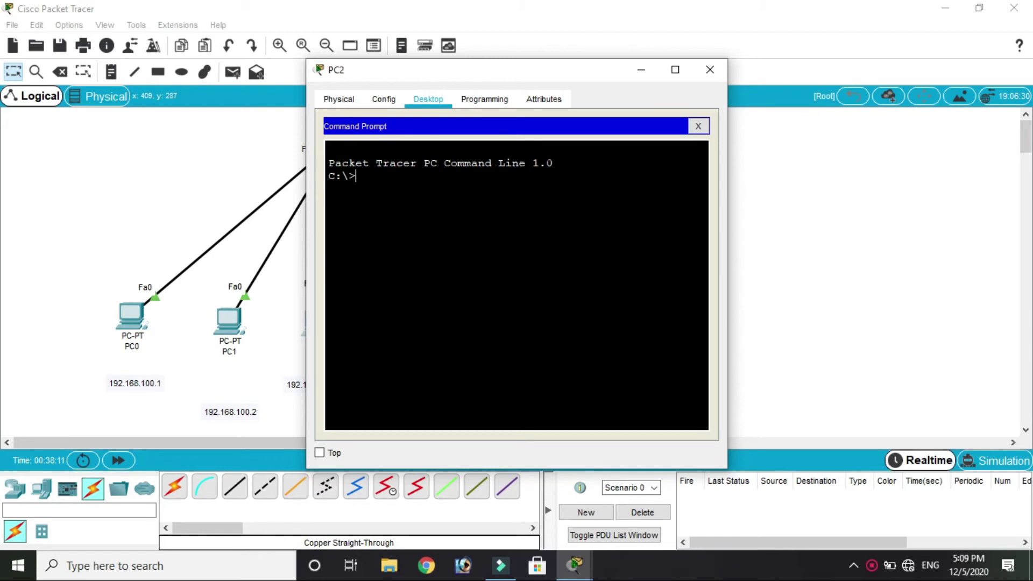
# Step: Ping 192.168.100.6 from PC2 with its window moved clear of the topology, and minimize the window
pyautogui.write('ping')
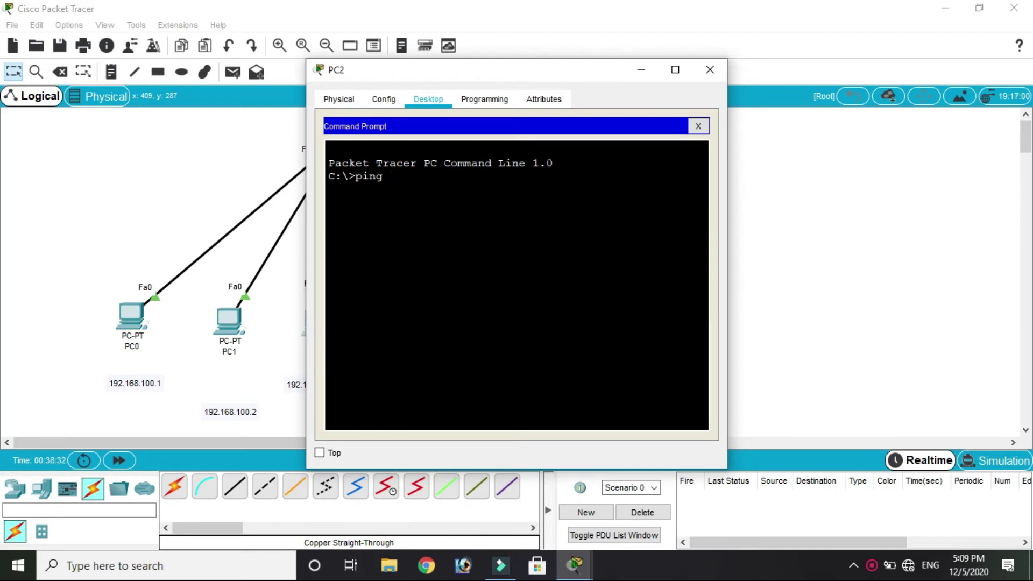
pyautogui.moveTo(484, 79); pyautogui.dragTo(770, 72)
pyautogui.write('192.')
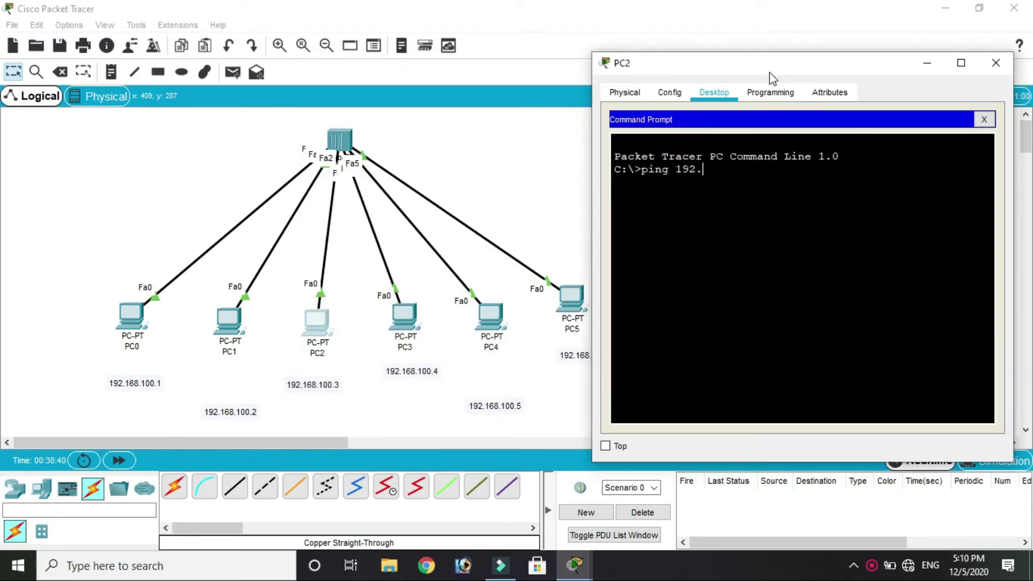
pyautogui.write('168.100.6')
pyautogui.press('Return')
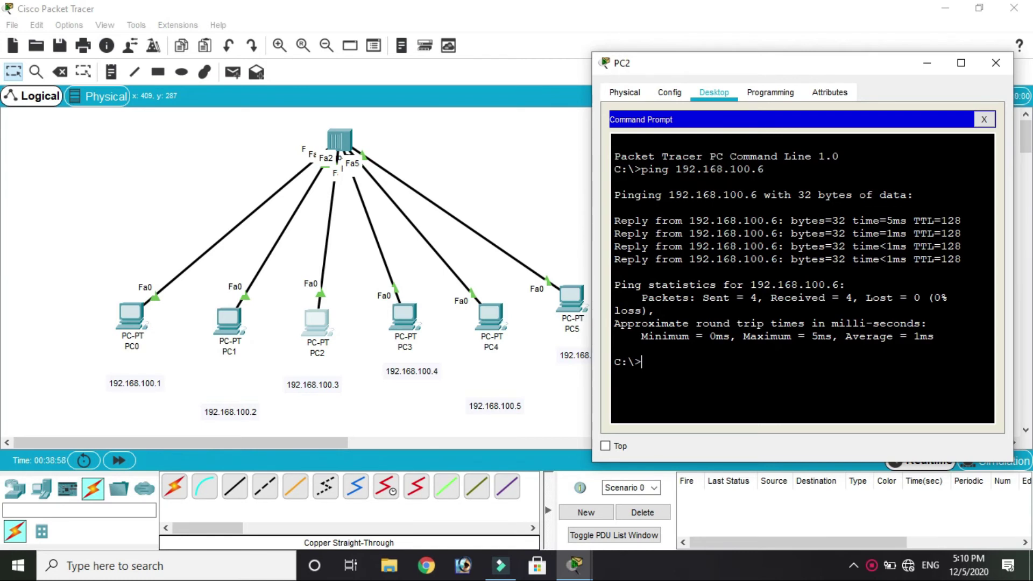
pyautogui.click(936, 63)
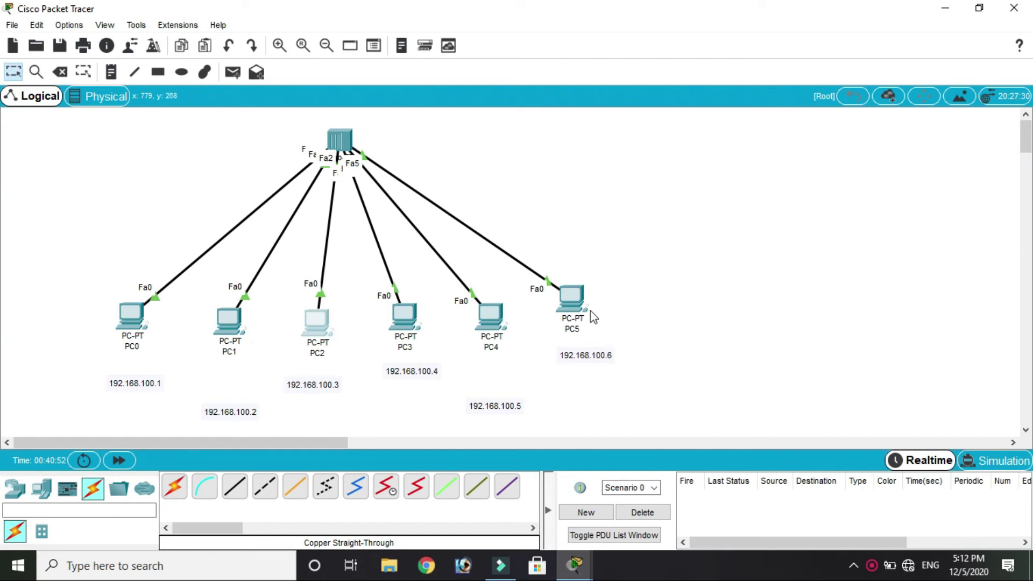
# Step: Open the Command Prompt on PC0 and enter the command ping 192.168.100.6 without running it
pyautogui.click(136, 322)
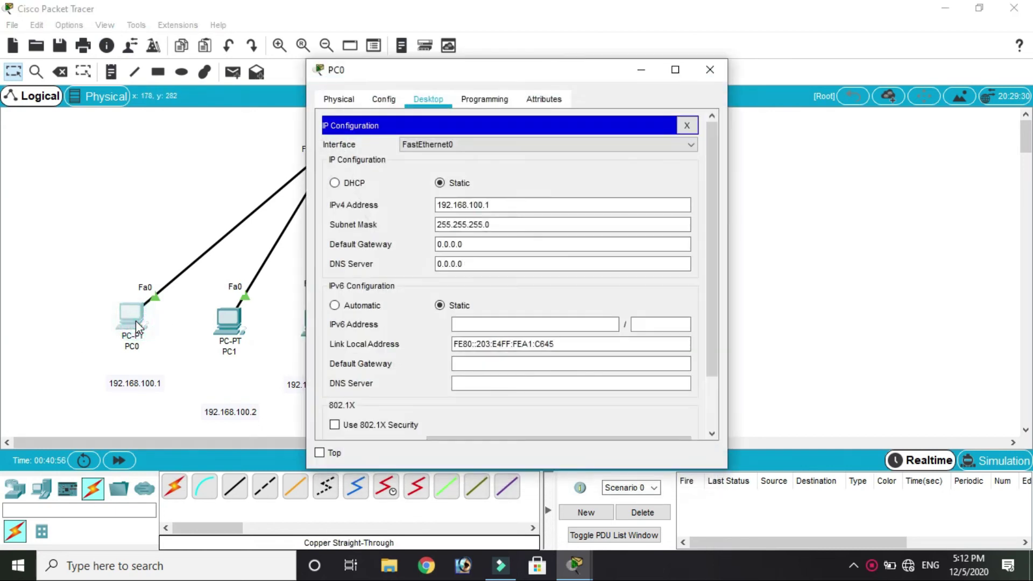
pyautogui.click(688, 126)
pyautogui.click(647, 161)
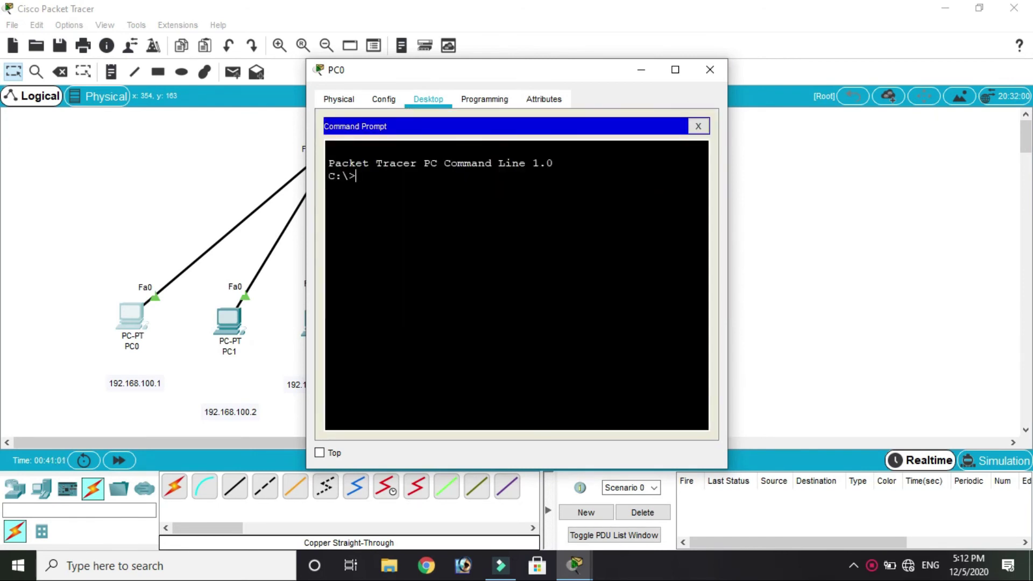
pyautogui.write('ping 192.168.100.6')
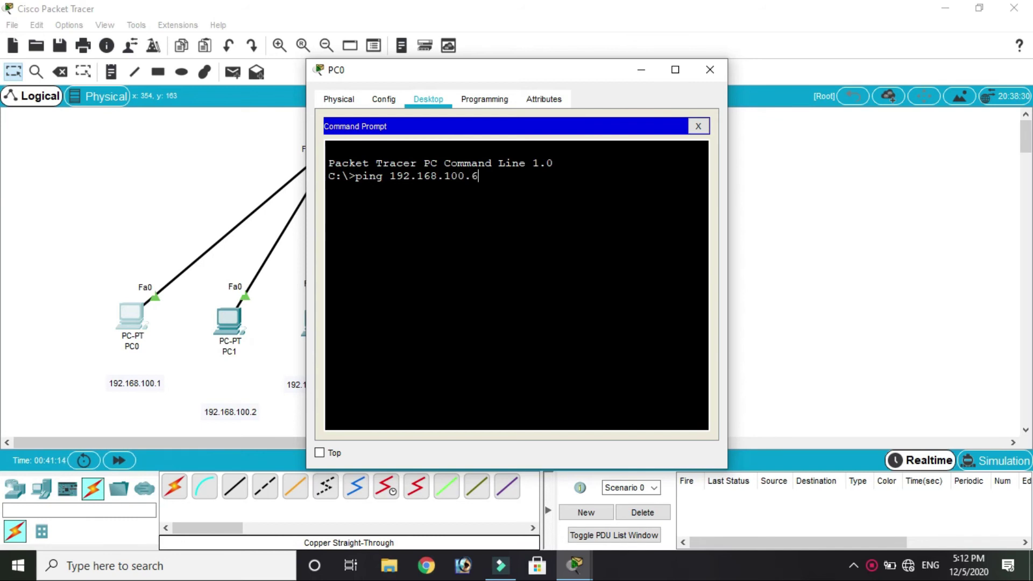
# Step: Switch to Simulation mode, run the prepared ping from PC0 and minimize its window
pyautogui.click(1004, 463)
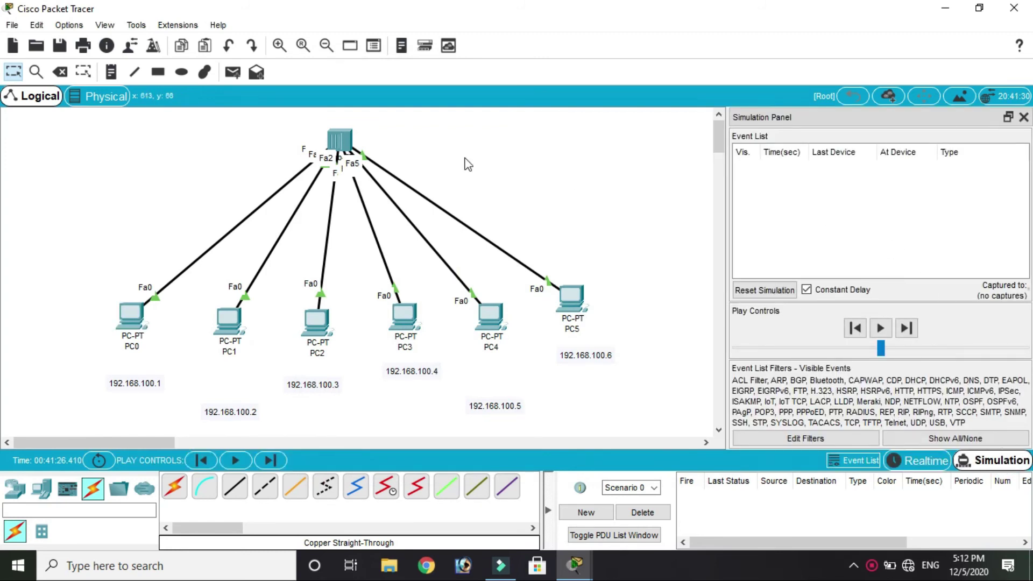
pyautogui.click(132, 313)
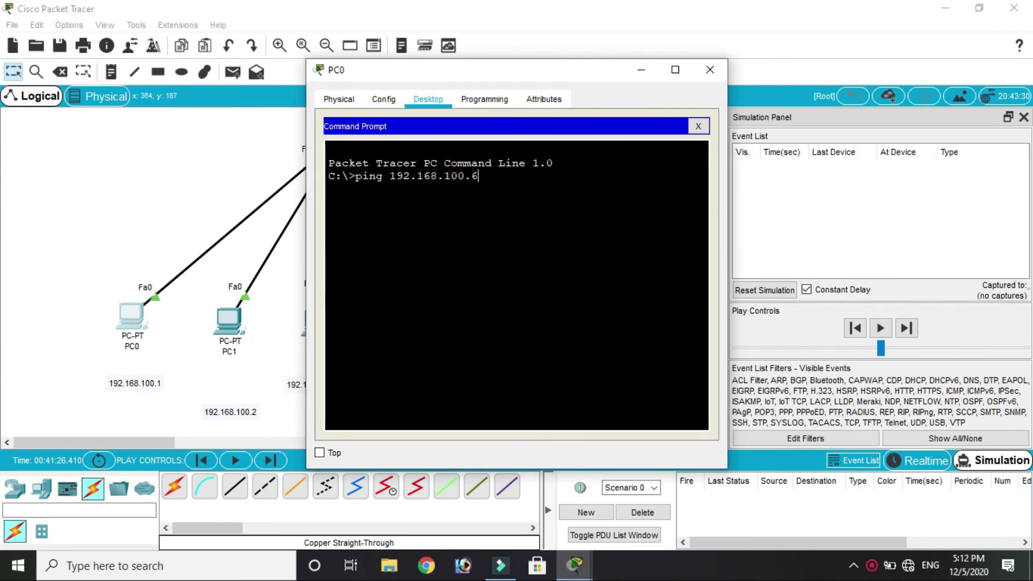
pyautogui.press('Return')
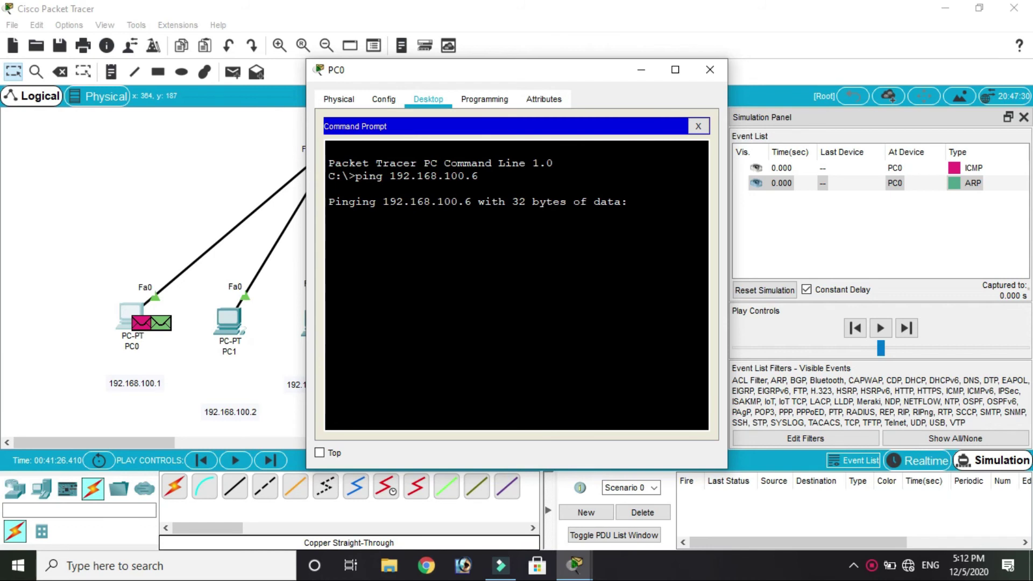
pyautogui.click(650, 76)
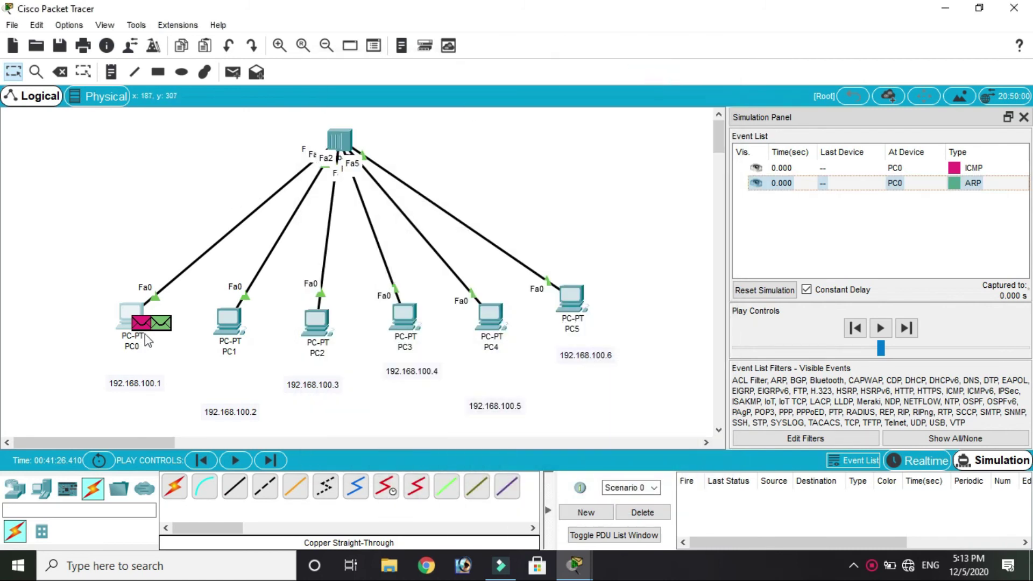
# Step: Advance the simulation four steps to follow the ARP exchange between PC0 and PC5 through the hub
pyautogui.moveTo(146, 333)
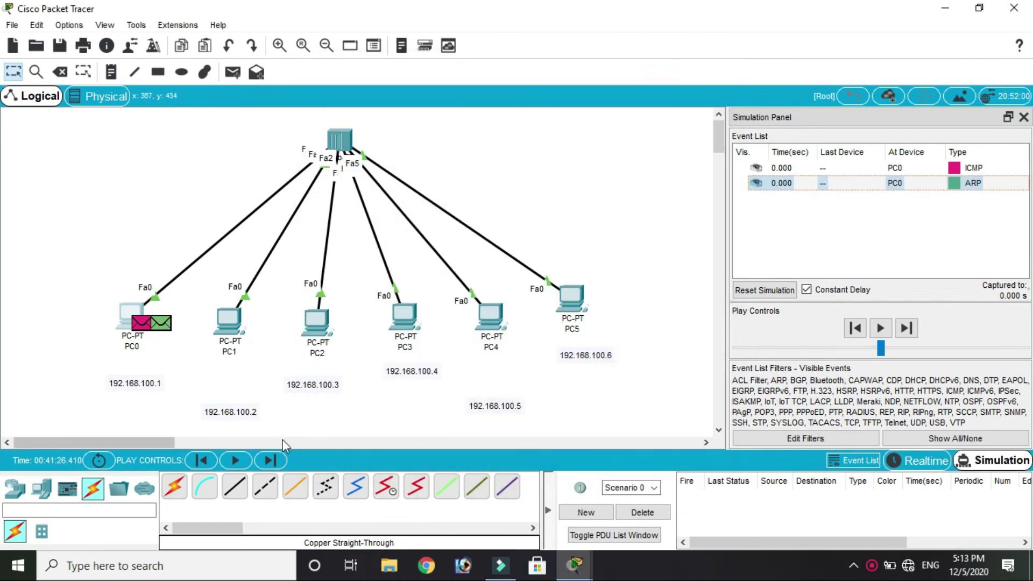
pyautogui.click(279, 461)
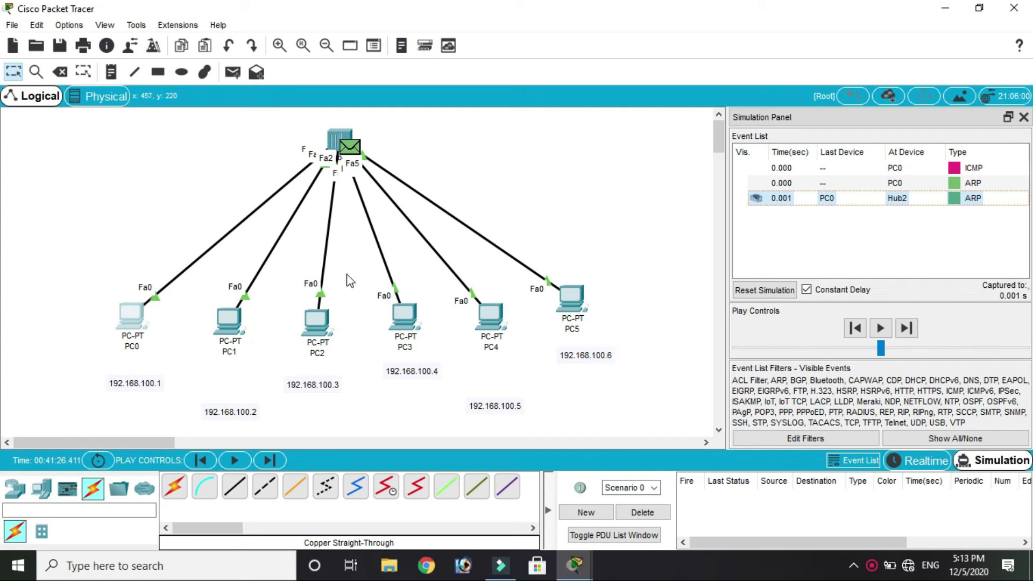
pyautogui.click(274, 460)
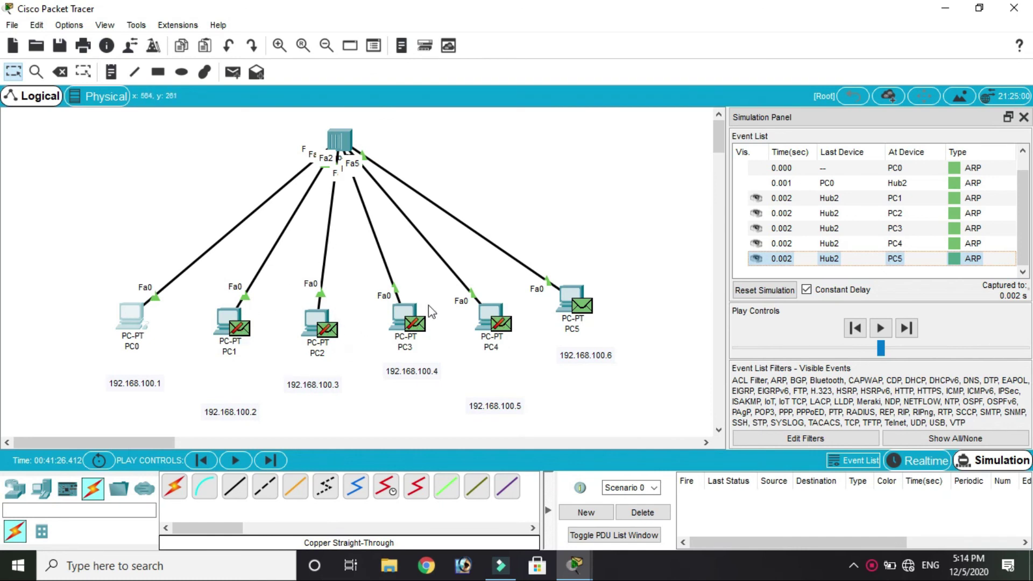
pyautogui.moveTo(506, 350)
pyautogui.click(271, 461)
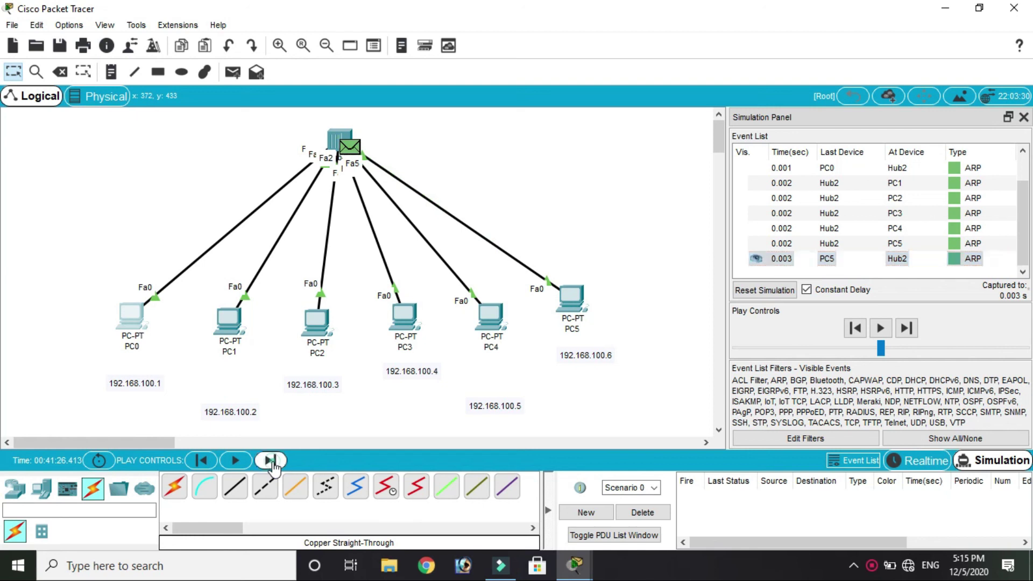
pyautogui.click(271, 462)
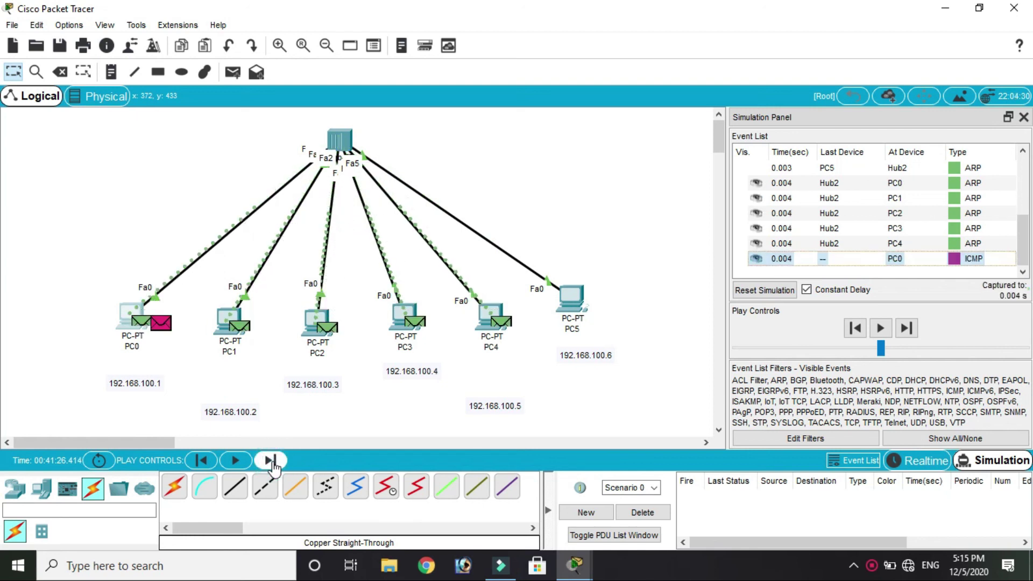